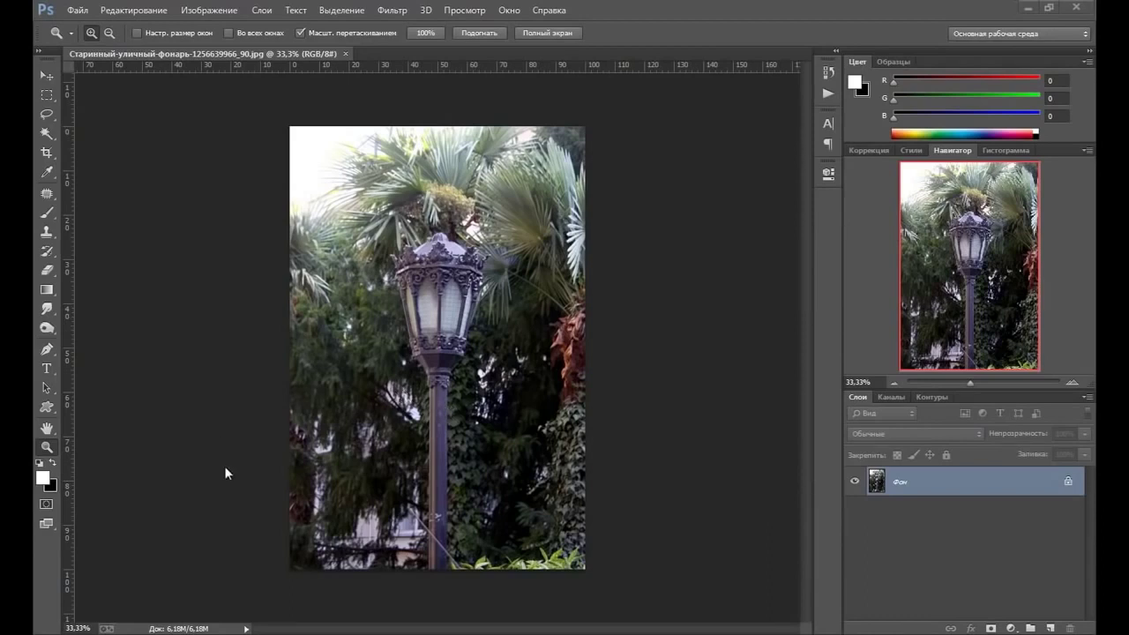
# Enter Quick Mask mode with a hard round 70-pixel brush at 100% hardness.
pyautogui.click(47, 504)
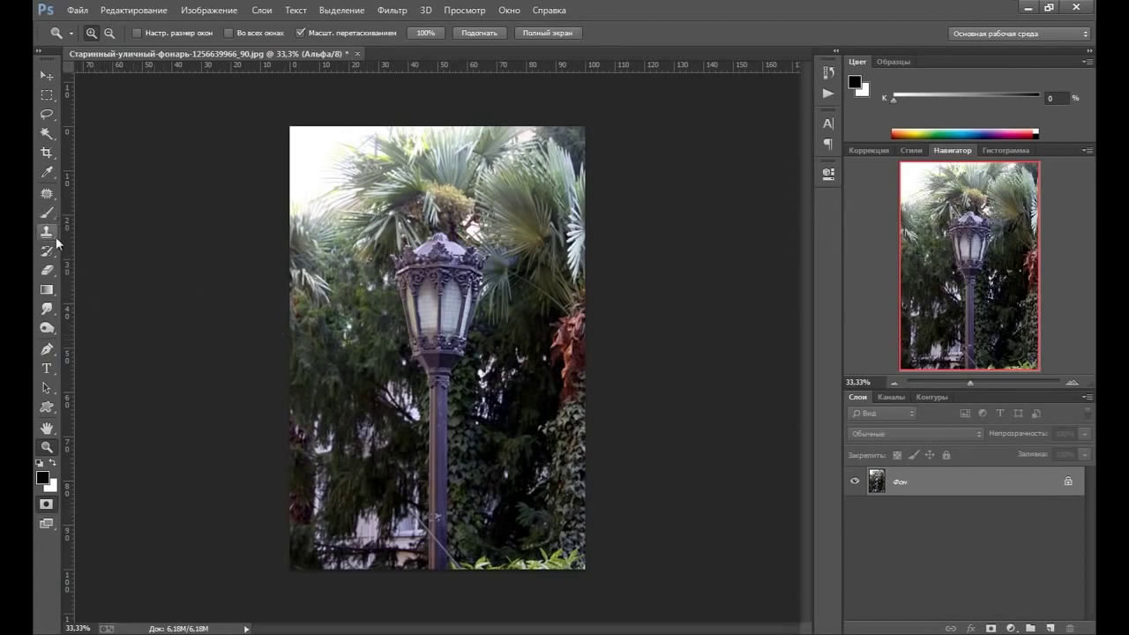
pyautogui.press('b')
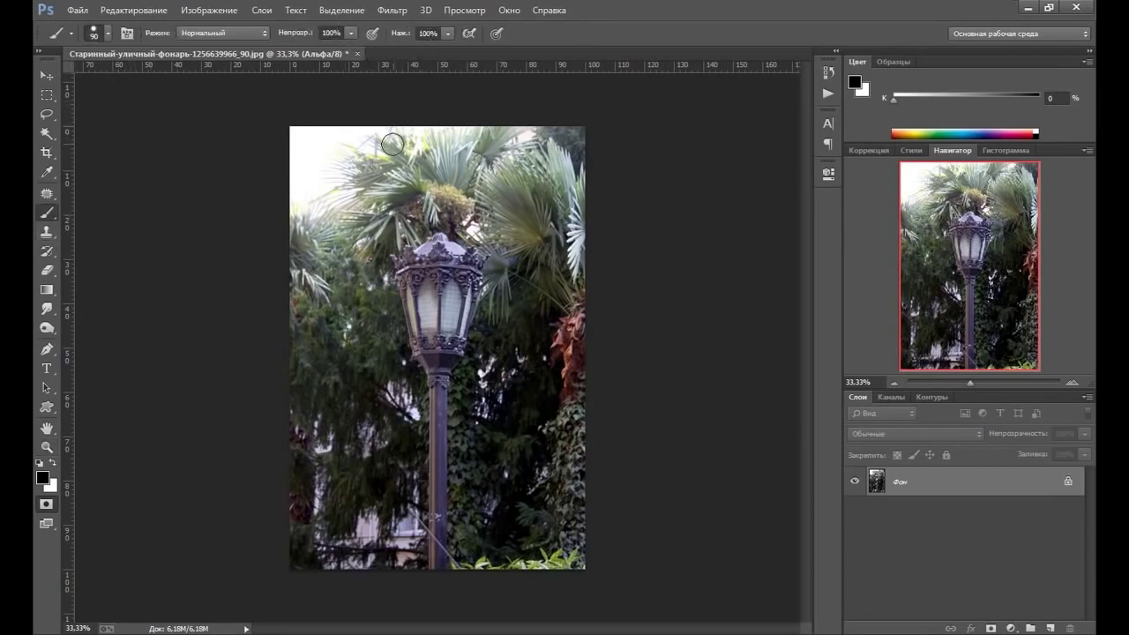
pyautogui.click(110, 34)
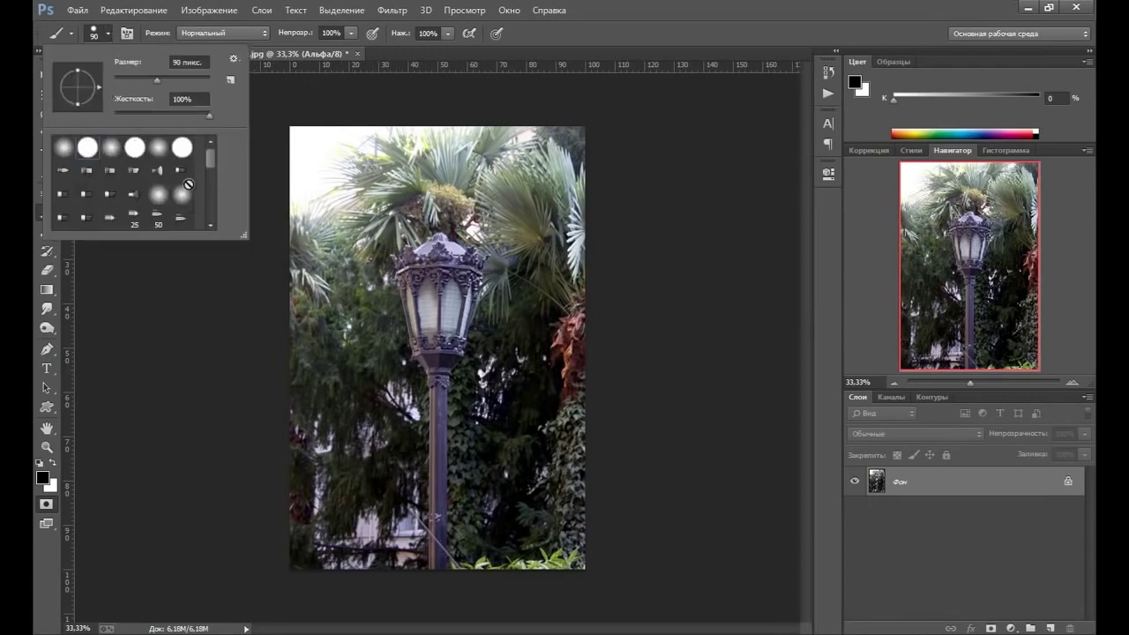
pyautogui.click(521, 37)
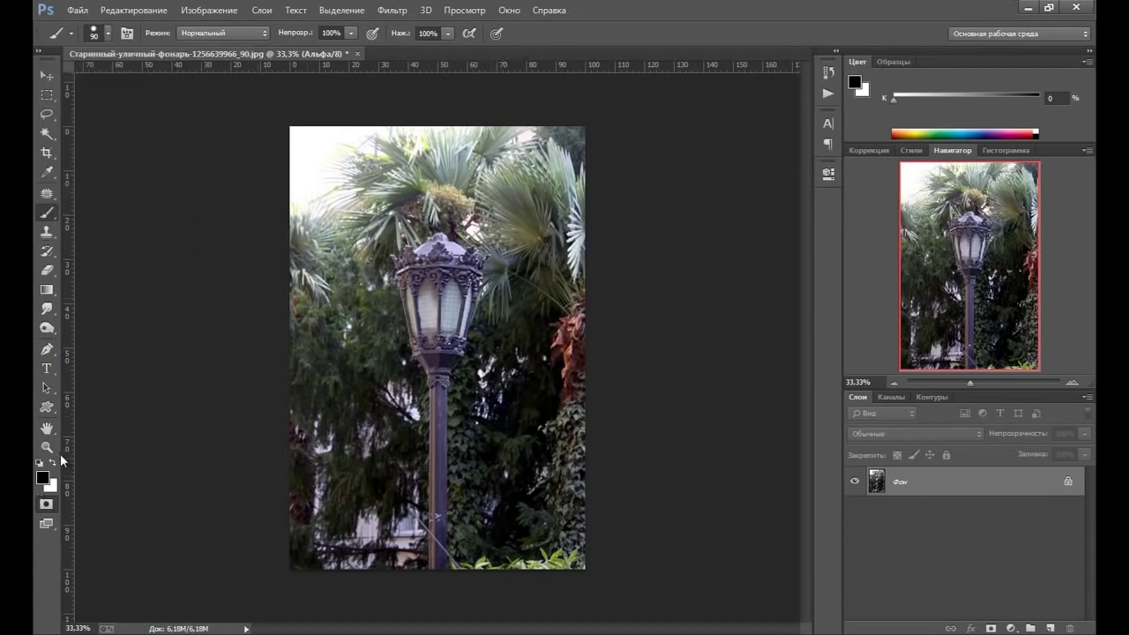
# Zoom in on the lamp to 50% and return to the brush.
pyautogui.click(47, 447)
pyautogui.click(421, 328)
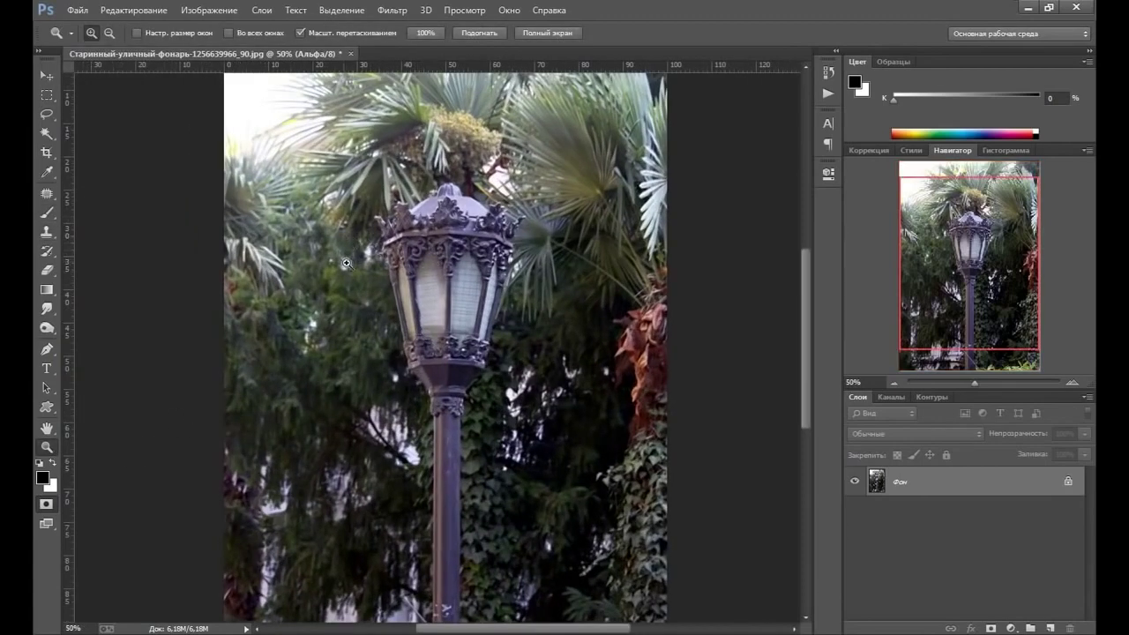
pyautogui.click(56, 217)
# Paint mask down the lantern's left side with a 45-pixel brush, then check the Eraser size.
pyautogui.press('[')
pyautogui.press('[')
pyautogui.press('[')
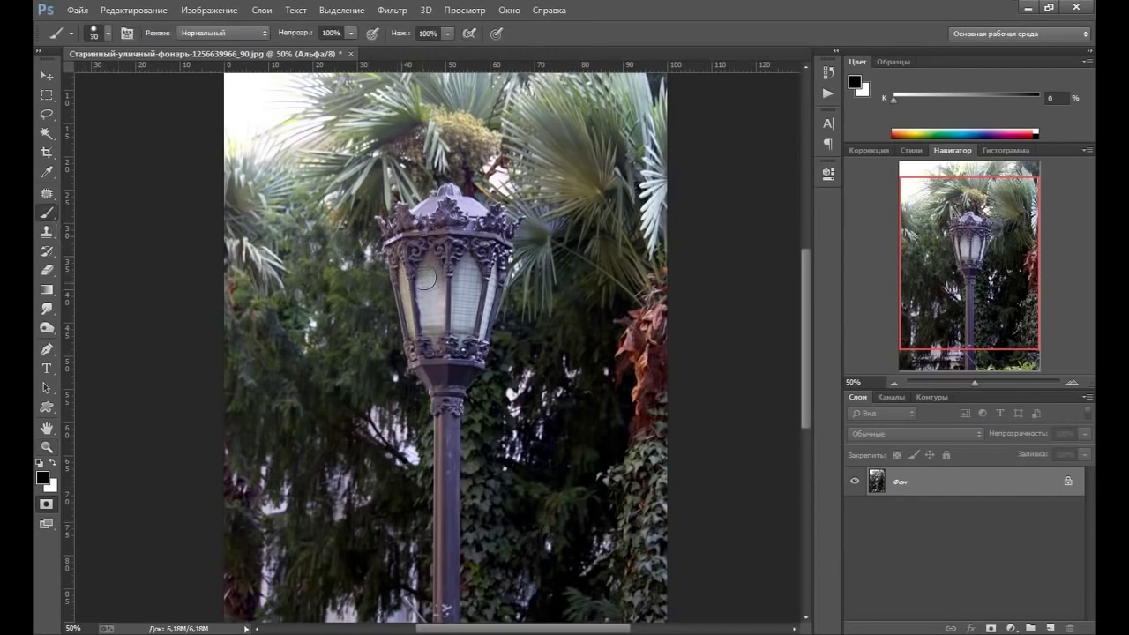
pyautogui.press('[')
pyautogui.press('[')
pyautogui.moveTo(412, 220); pyautogui.dragTo(414, 264)
pyautogui.moveTo(425, 307)
pyautogui.mouseDown()
pyautogui.moveTo(384, 208)
pyautogui.moveTo(368, 209)
pyautogui.mouseUp()
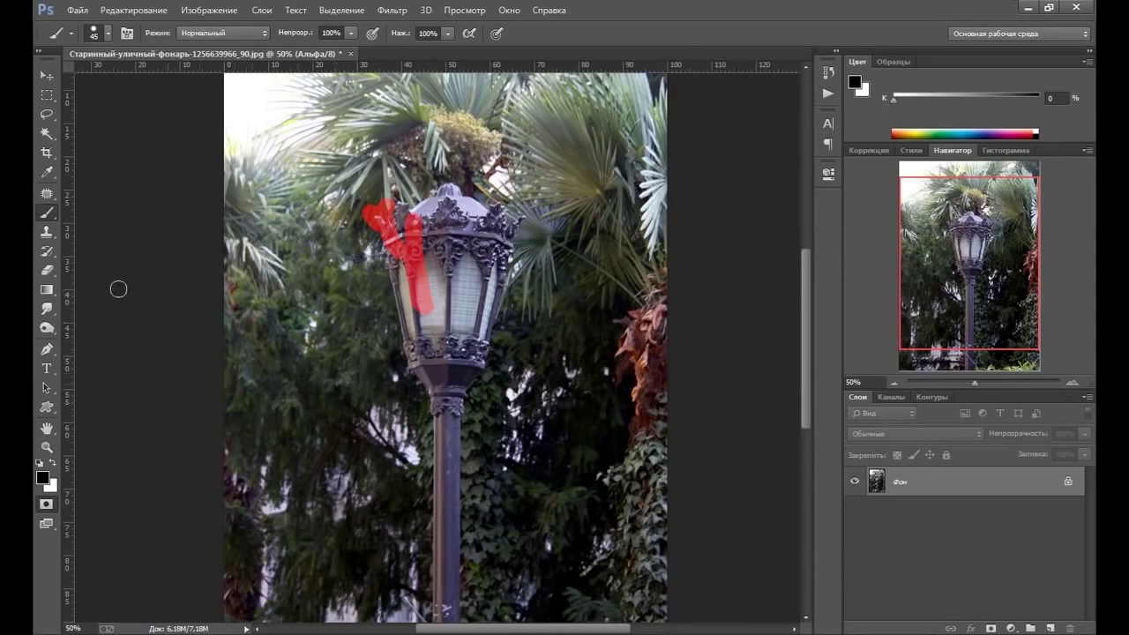
pyautogui.click(48, 270)
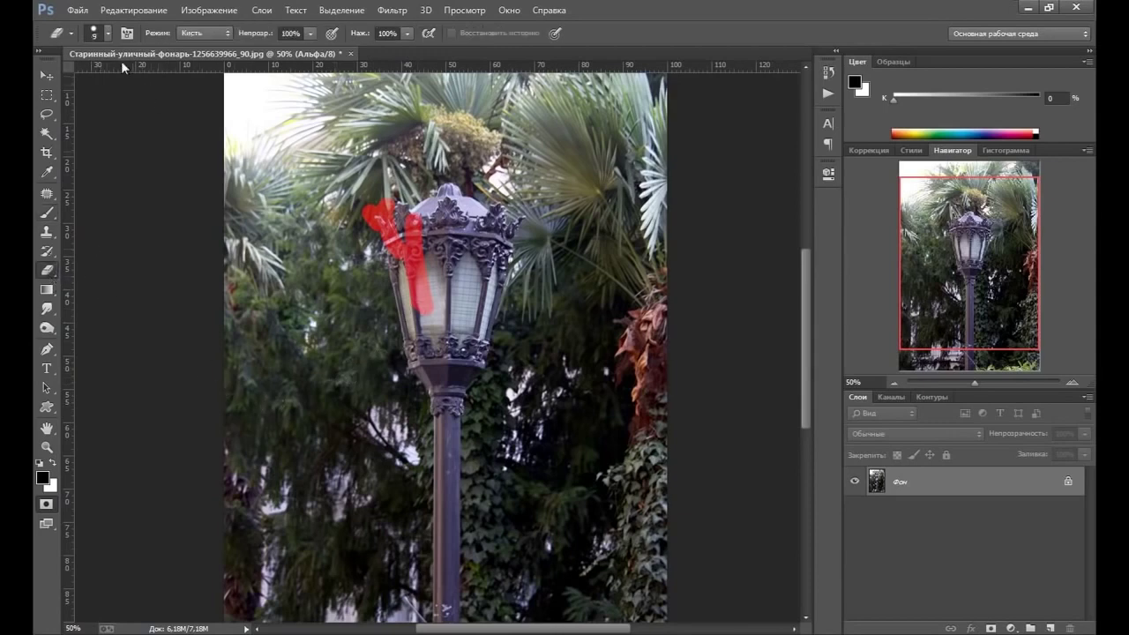
pyautogui.click(105, 31)
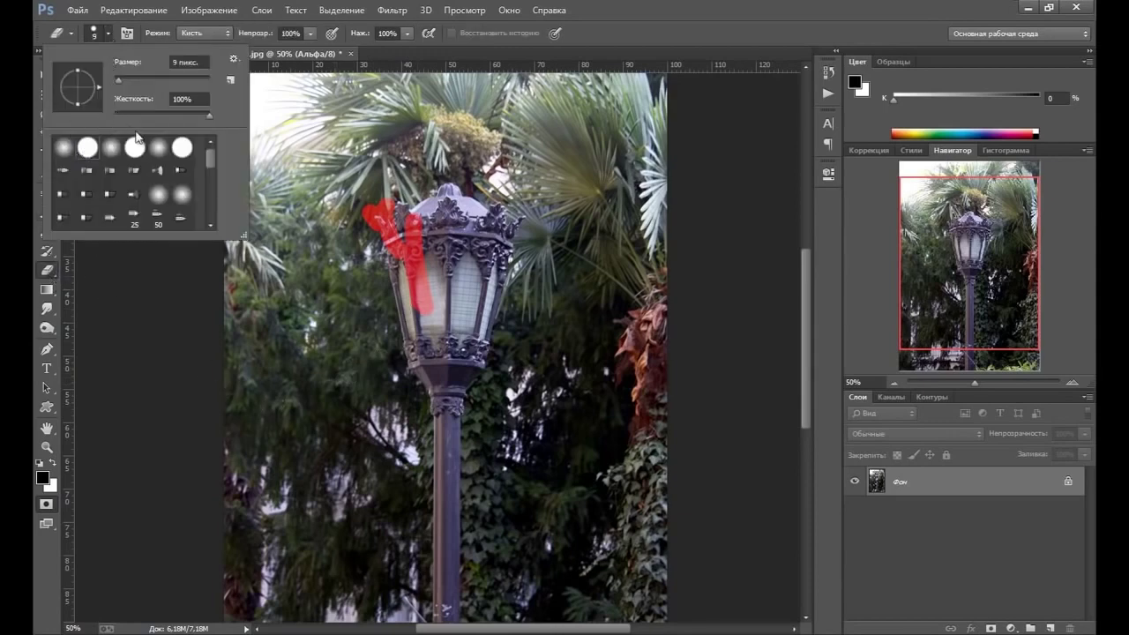
pyautogui.click(622, 38)
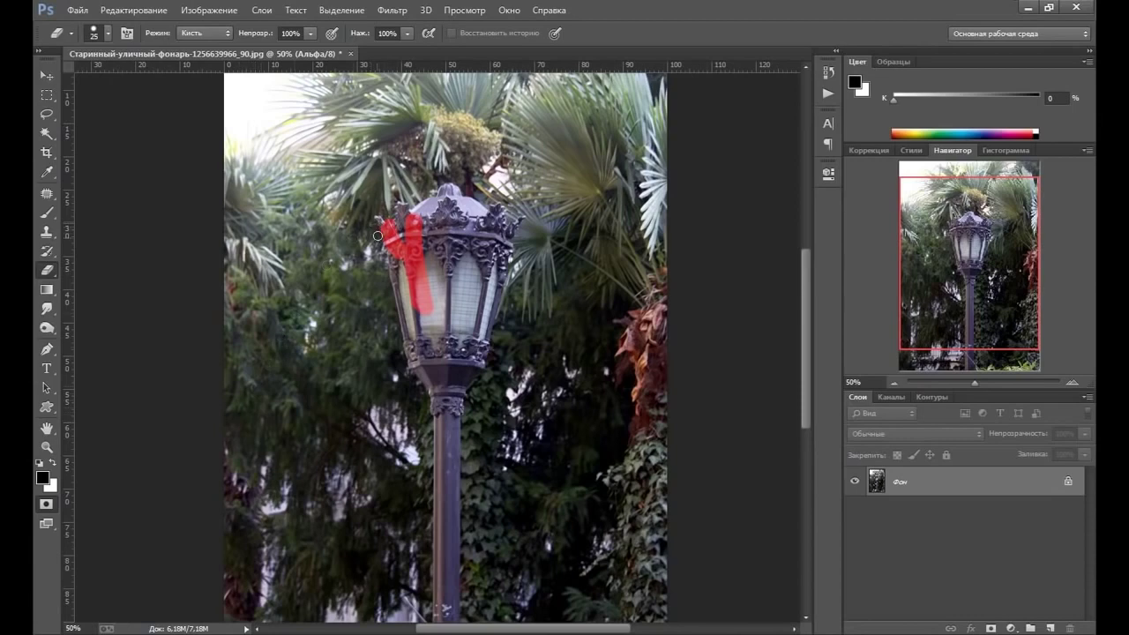
# Fill the lantern body and its lower-left base with mask paint, brush down to 45.
pyautogui.click(47, 213)
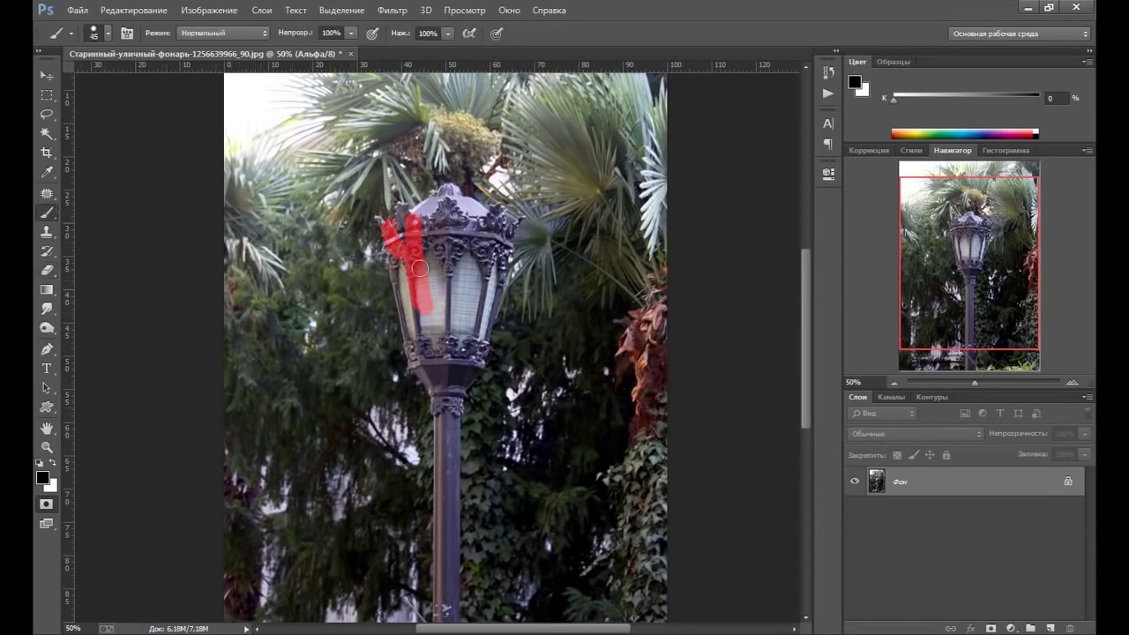
pyautogui.moveTo(429, 245)
pyautogui.mouseDown()
pyautogui.moveTo(432, 213)
pyautogui.moveTo(423, 354)
pyautogui.mouseUp()
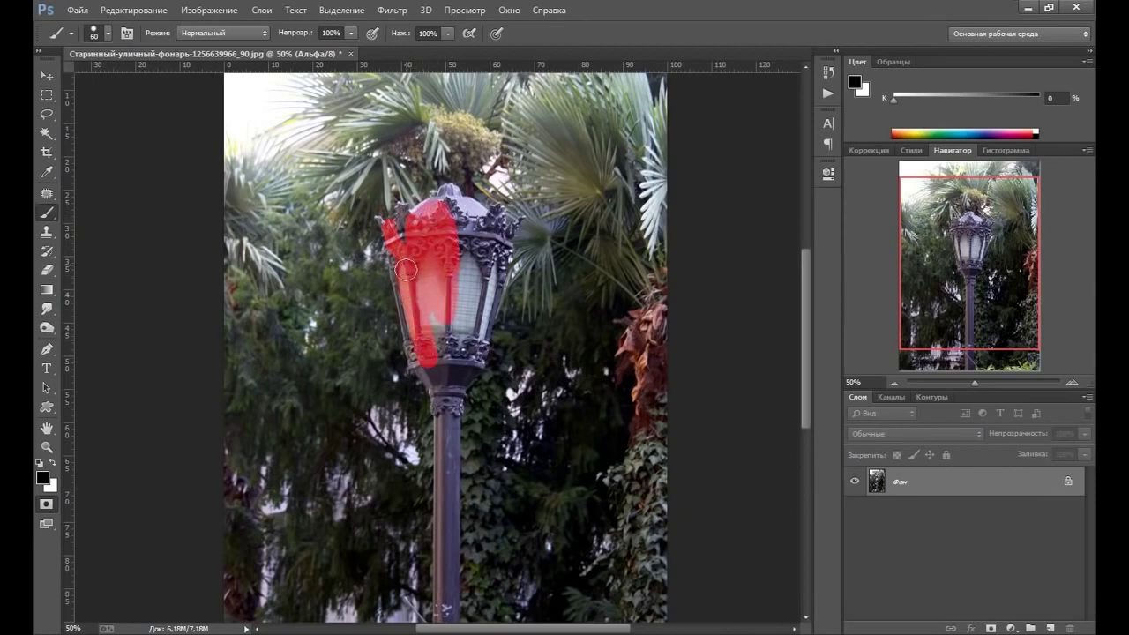
pyautogui.moveTo(439, 310)
pyautogui.mouseDown()
pyautogui.moveTo(445, 344)
pyautogui.moveTo(471, 308)
pyautogui.moveTo(454, 205)
pyautogui.moveTo(462, 214)
pyautogui.mouseUp()
pyautogui.press('[')
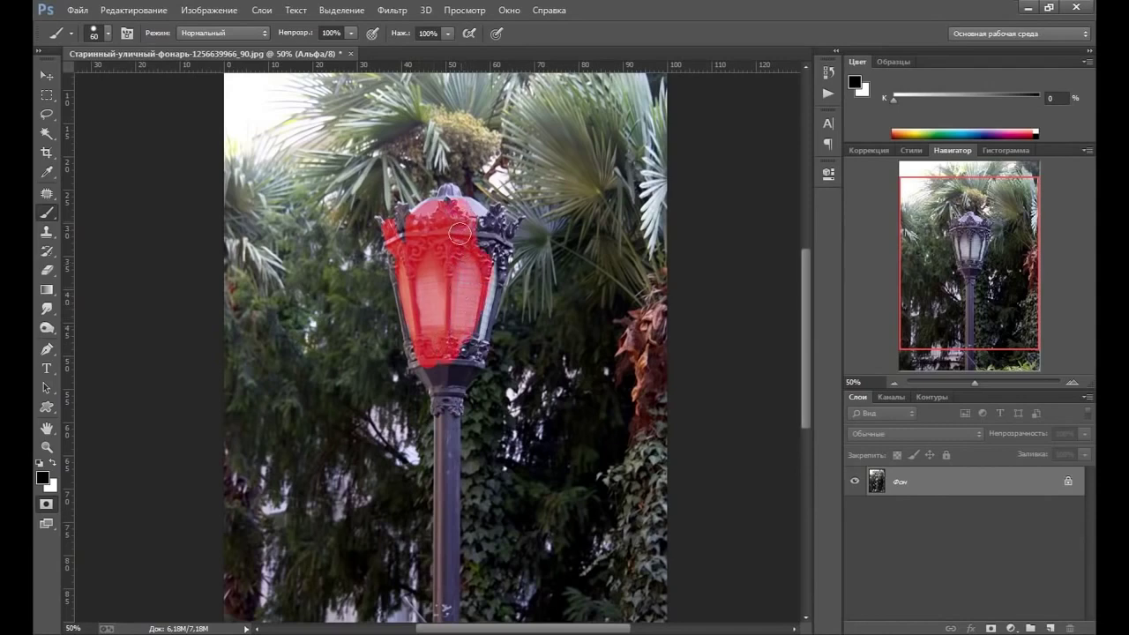
pyautogui.moveTo(434, 371); pyautogui.dragTo(428, 384)
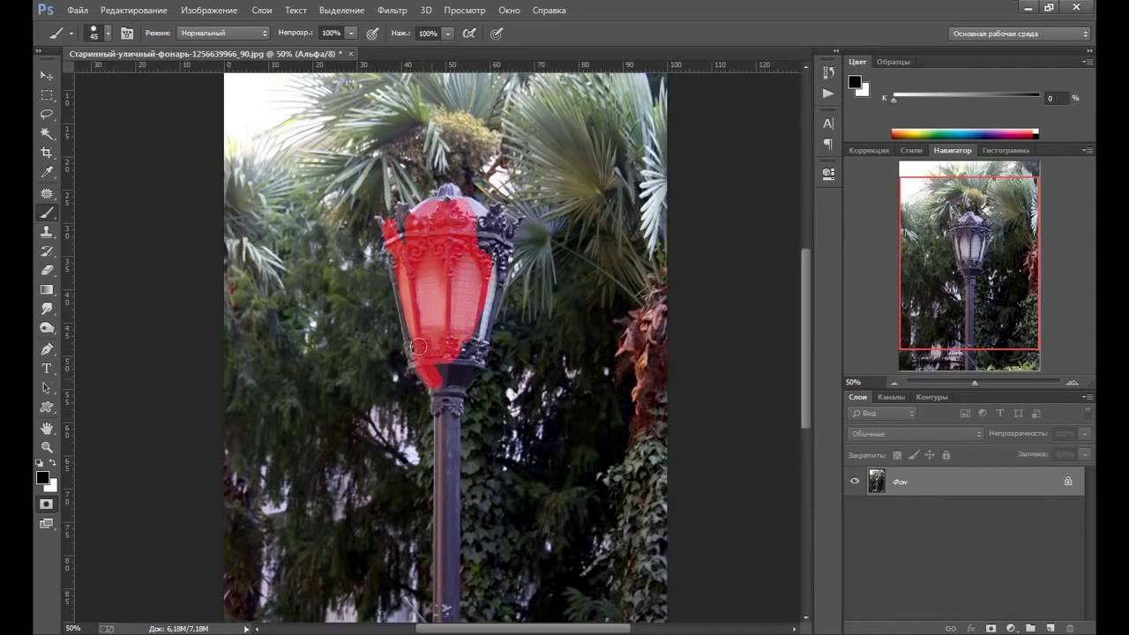
pyautogui.press('[')
# Zoom to 100% on the lantern and mask its edges with a 15-pixel brush.
pyautogui.click(47, 447)
pyautogui.click(424, 274)
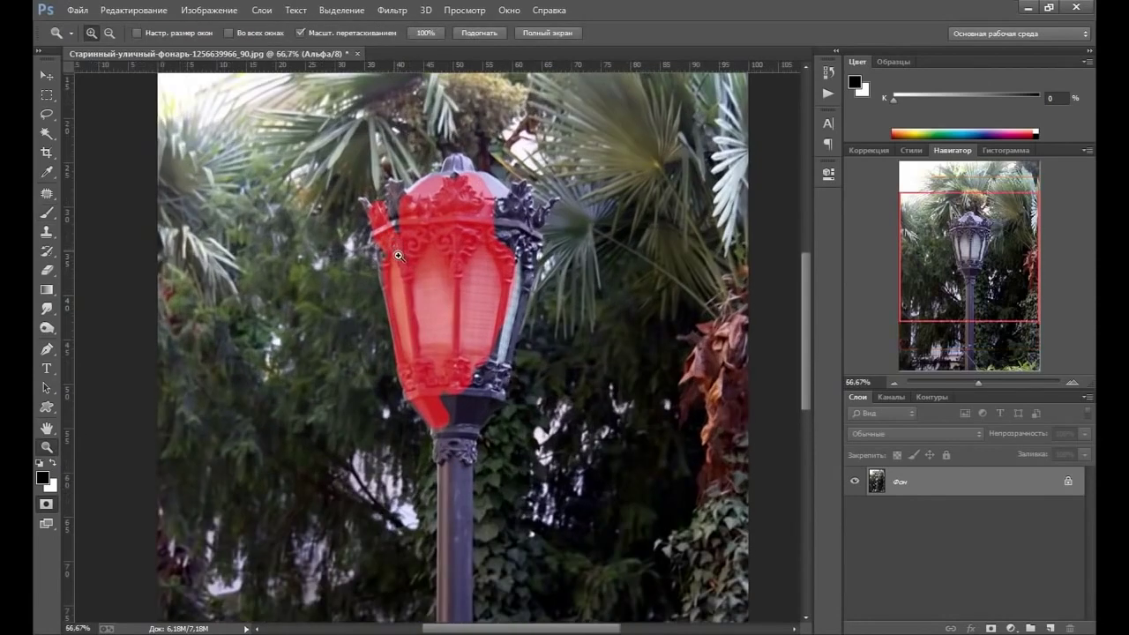
pyautogui.click(399, 255)
pyautogui.click(46, 213)
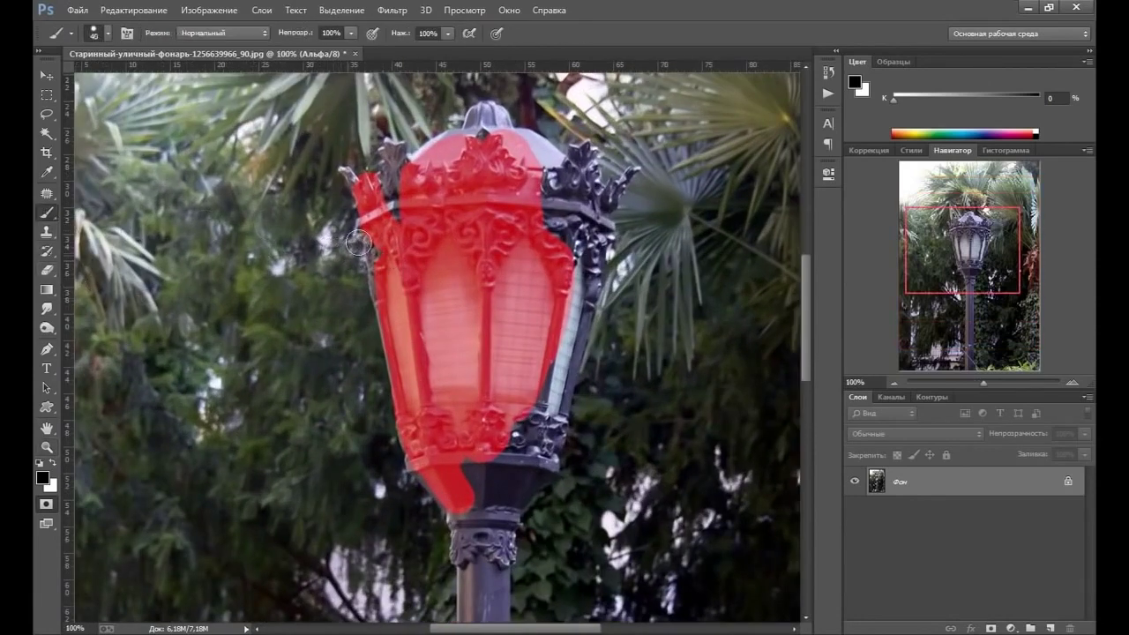
pyautogui.press('[')
pyautogui.press('[')
pyautogui.press('[')
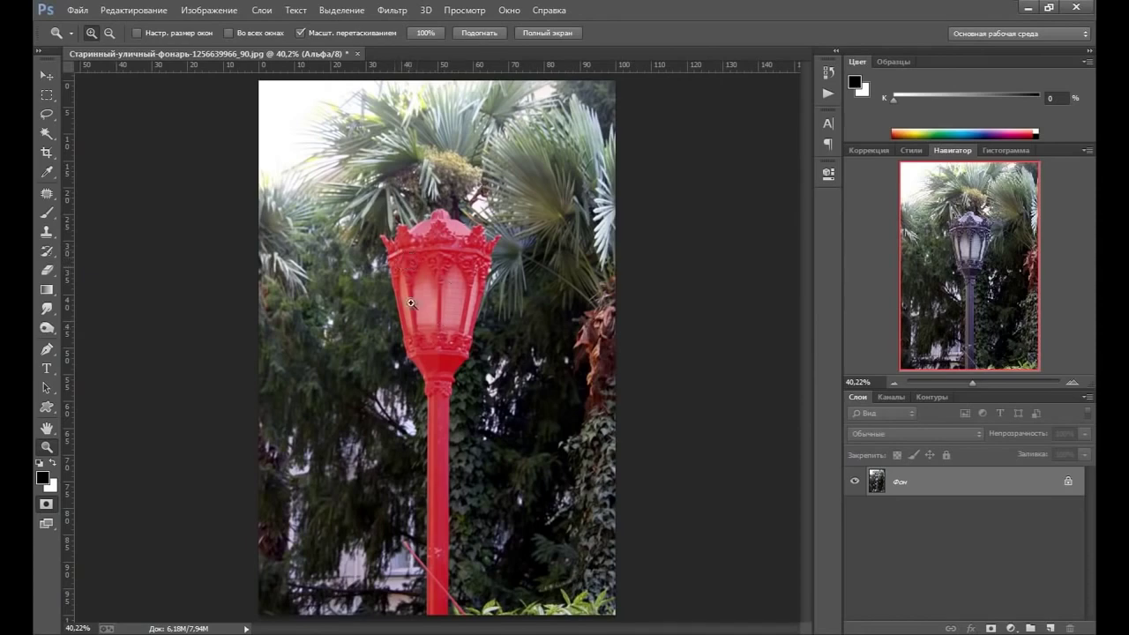
pyautogui.moveTo(391, 253); pyautogui.dragTo(393, 239)
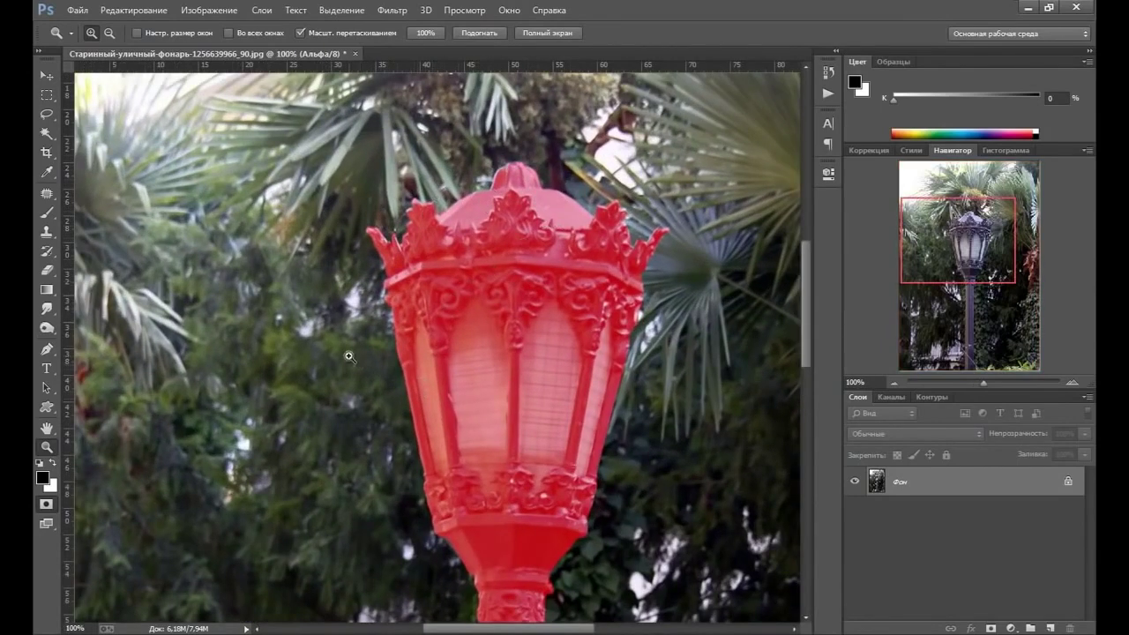
# Extend the mask down the pole, then fit the whole image on screen.
pyautogui.moveTo(403, 434); pyautogui.dragTo(423, 334)
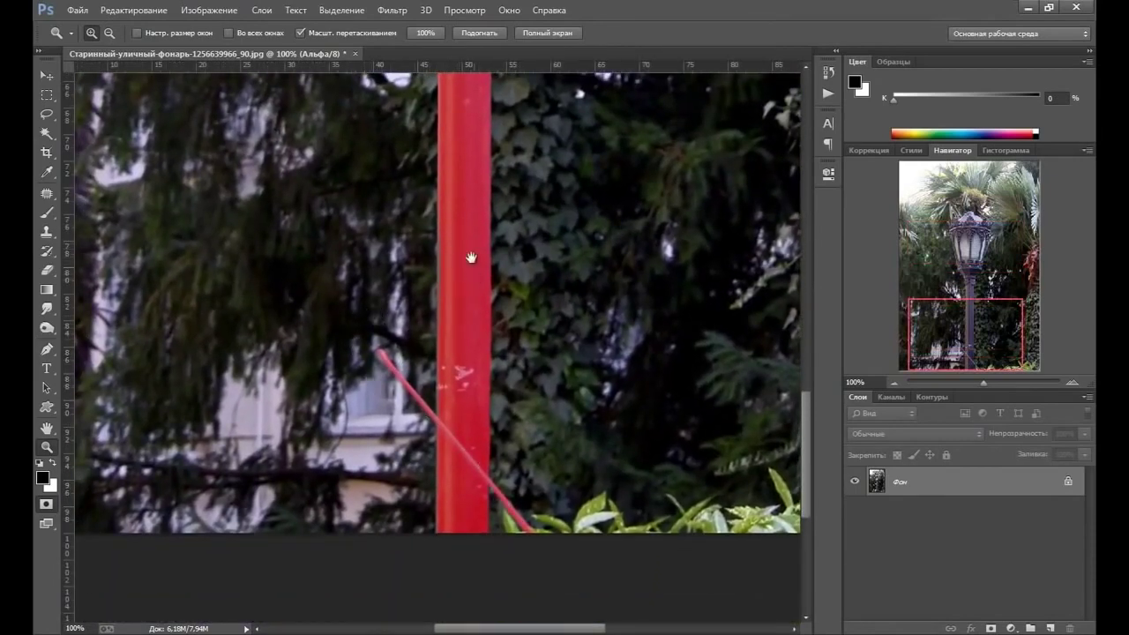
pyautogui.moveTo(472, 281); pyautogui.dragTo(476, 286)
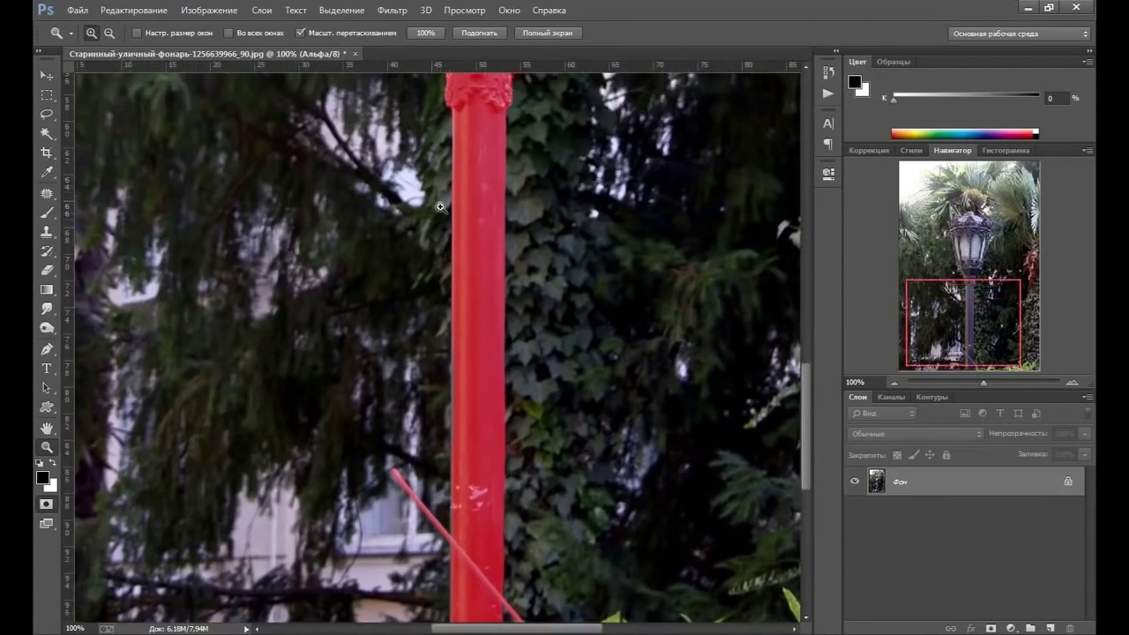
pyautogui.rightClick(439, 209)
pyautogui.click(482, 220)
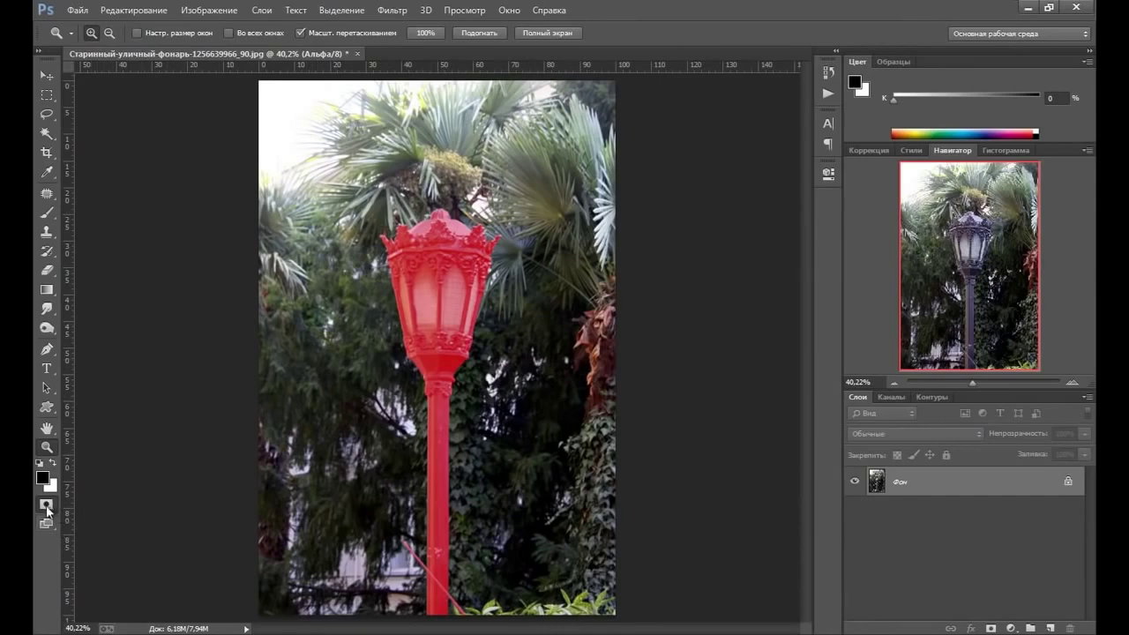
# Turn the mask into a selection, invert it to the lamp, and copy it to Слой 1.
pyautogui.click(47, 505)
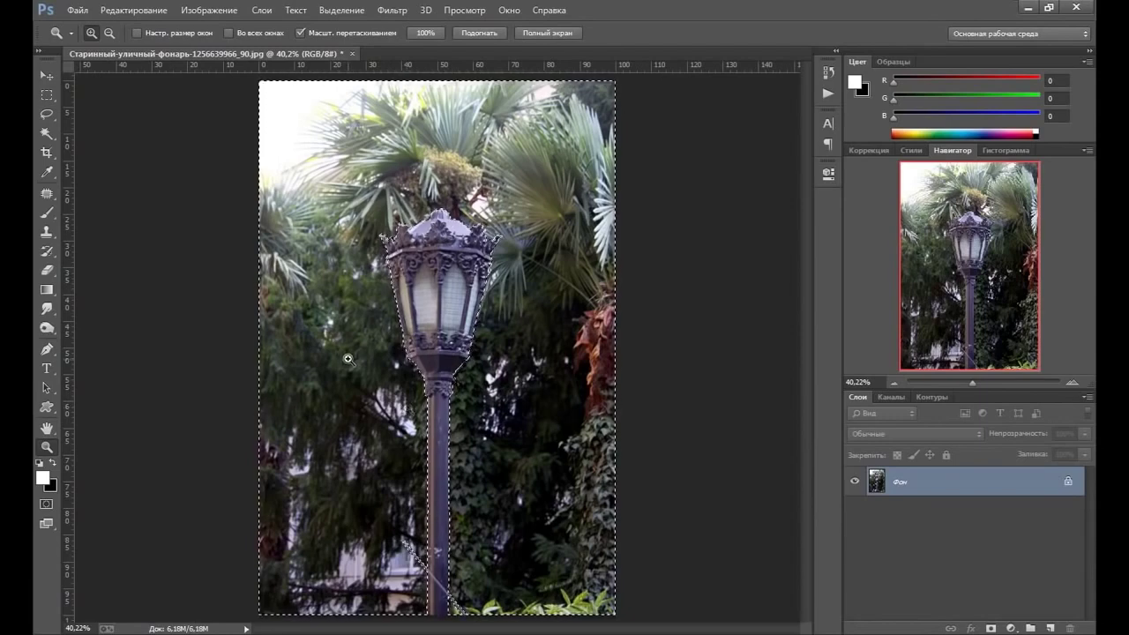
pyautogui.click(353, 12)
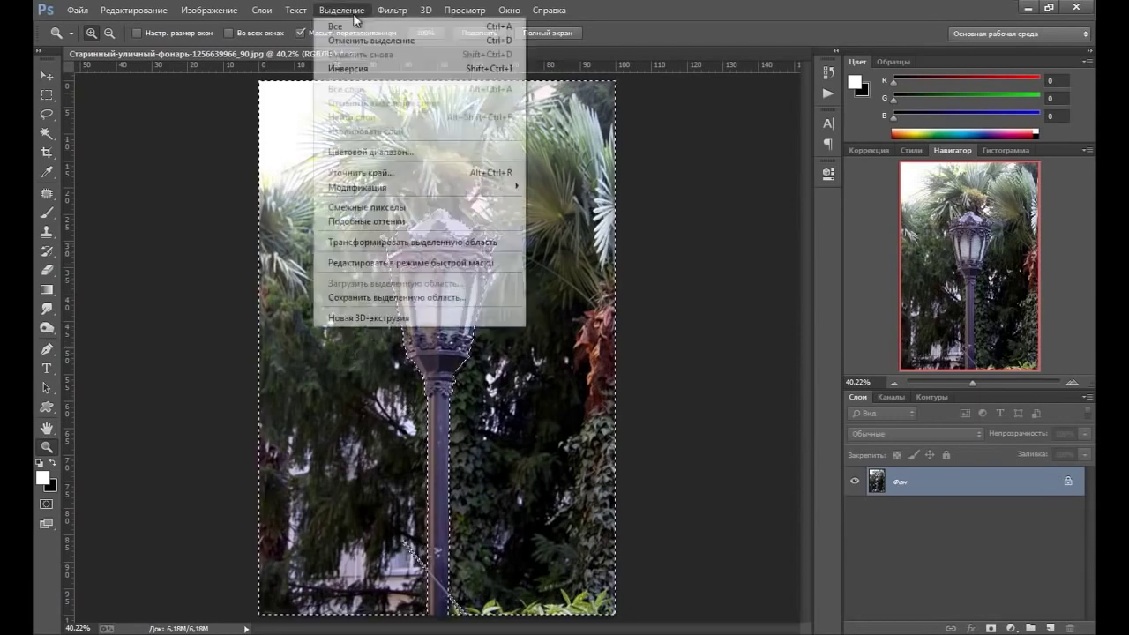
pyautogui.click(364, 71)
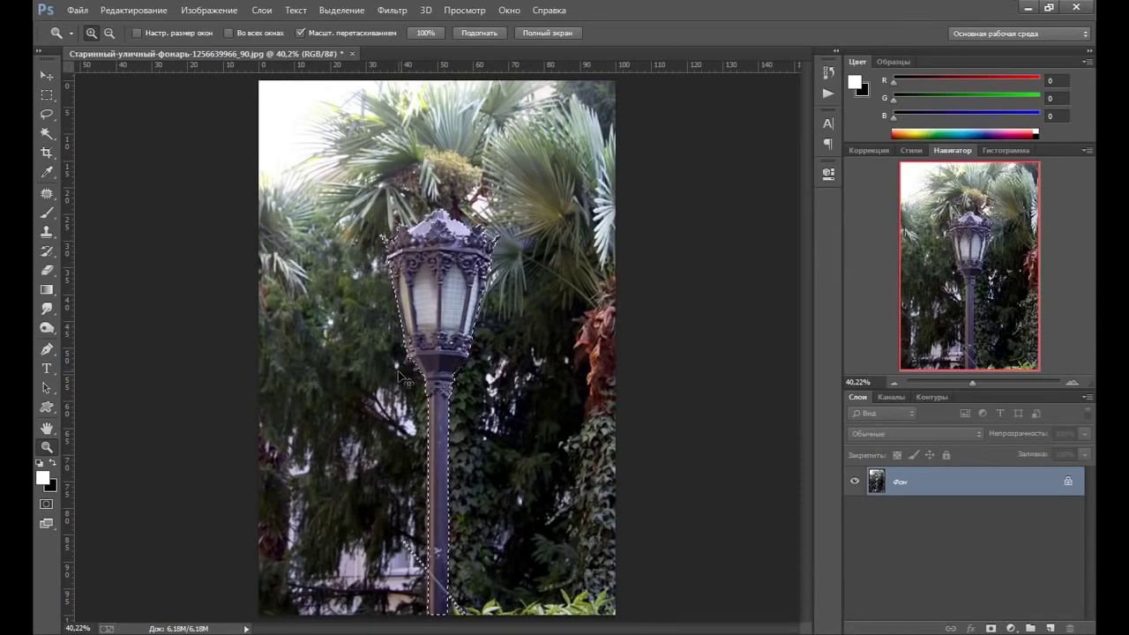
pyautogui.hotkey('ctrl', 'j')
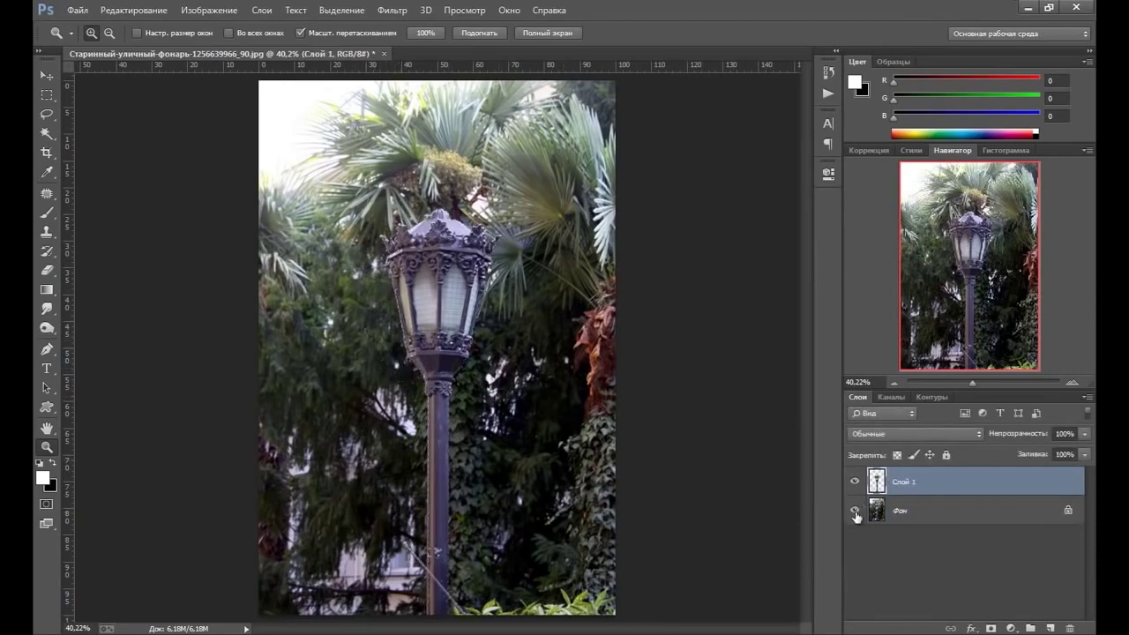
pyautogui.click(854, 512)
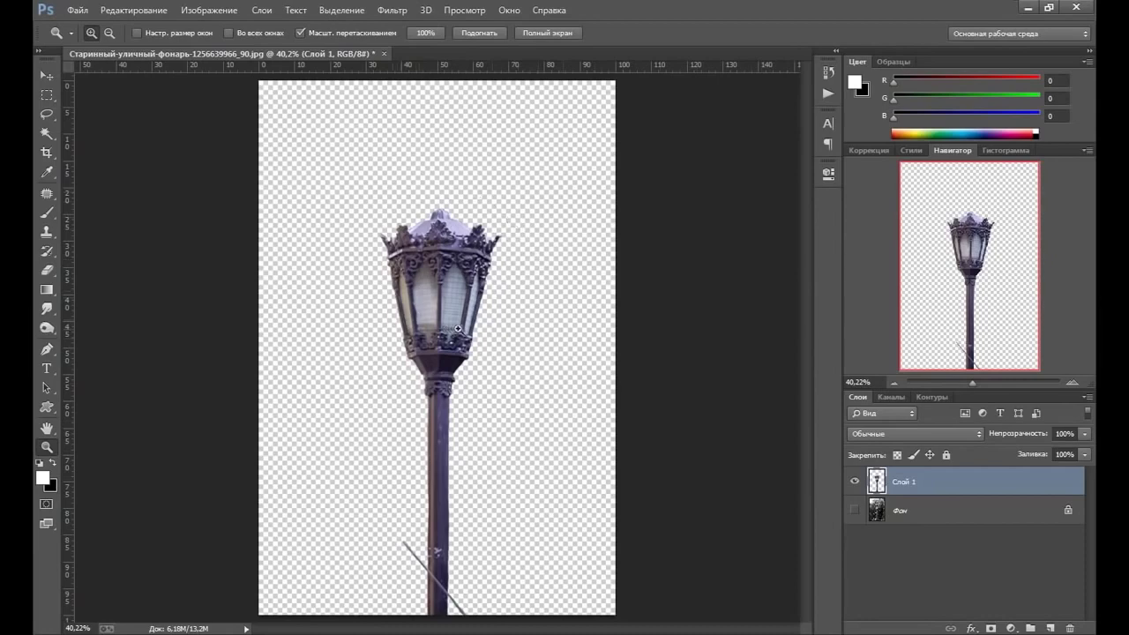
pyautogui.click(853, 510)
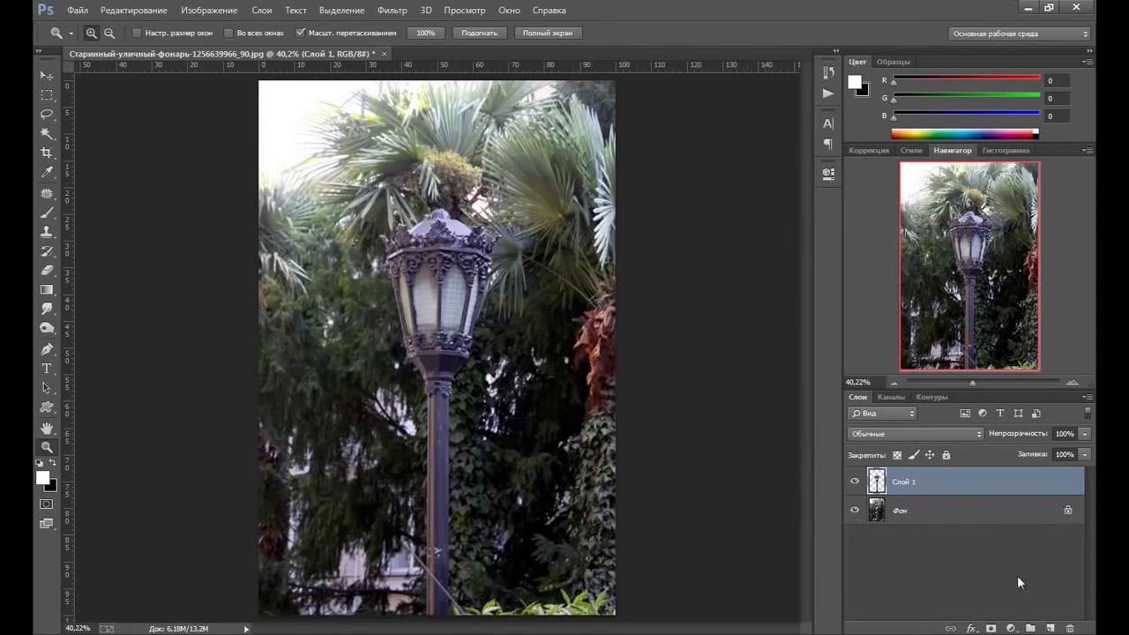
# Convert the Фон background into Слой 0 and duplicate it as Слой 0 копия.
pyautogui.doubleClick(913, 513)
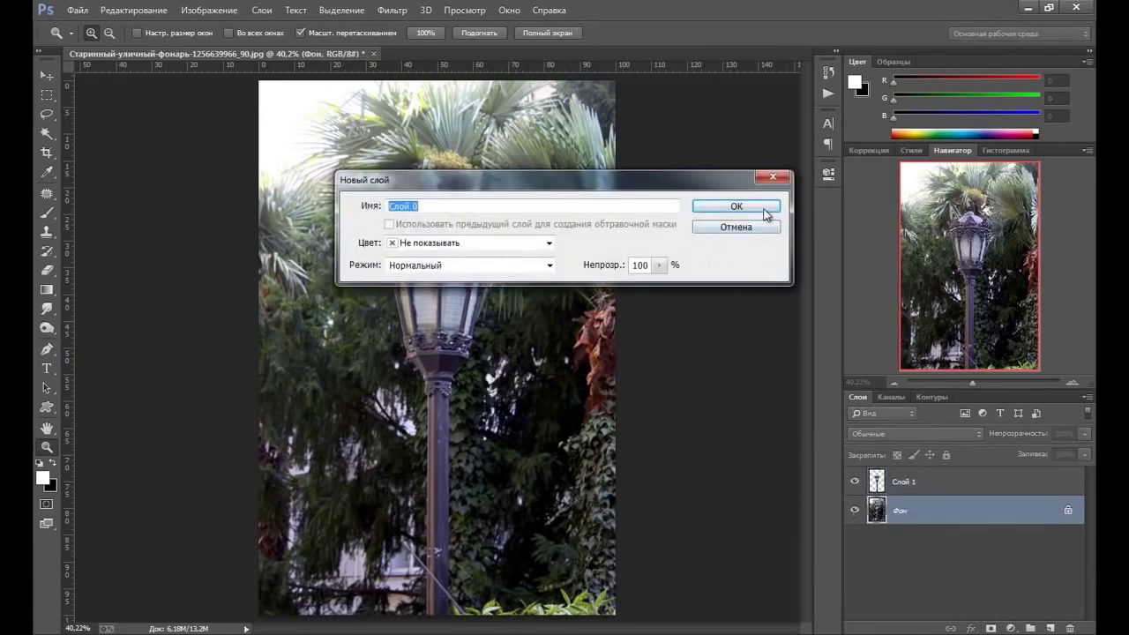
pyautogui.press('Return')
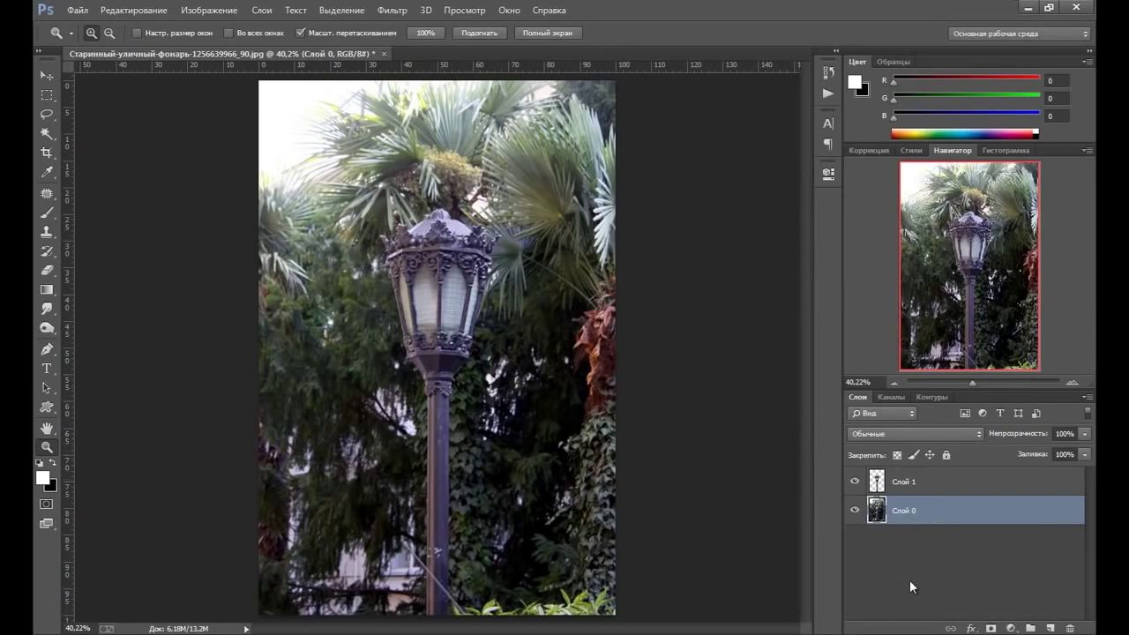
pyautogui.hotkey('ctrl', 'j')
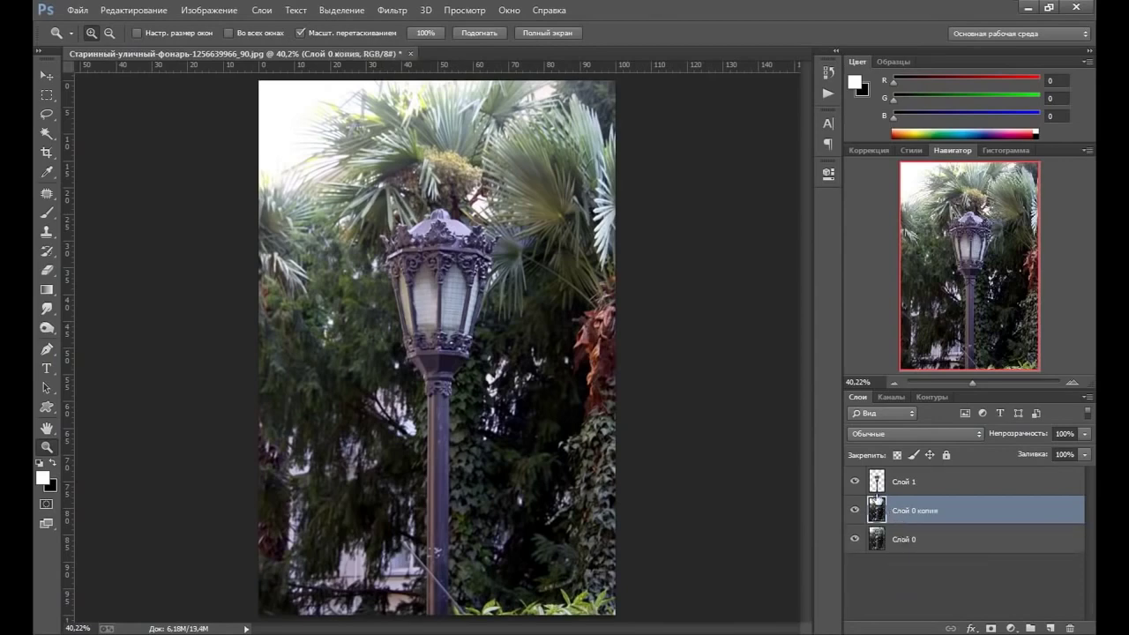
# Apply a 4.3-pixel Gaussian Blur to the Слой 0 копия layer.
pyautogui.click(392, 10)
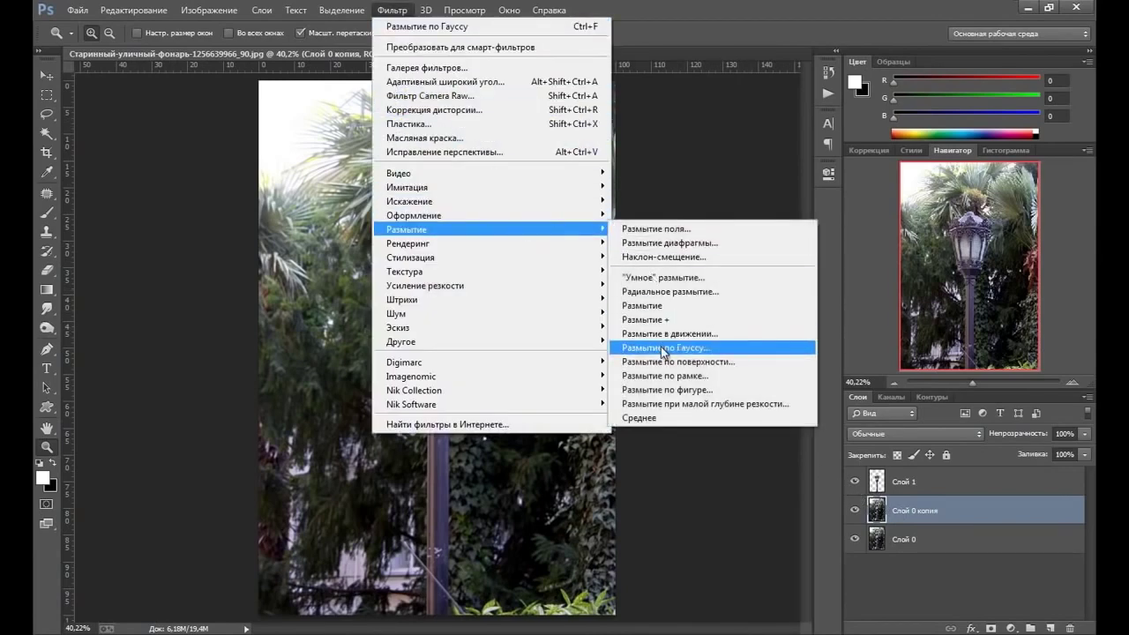
pyautogui.click(666, 348)
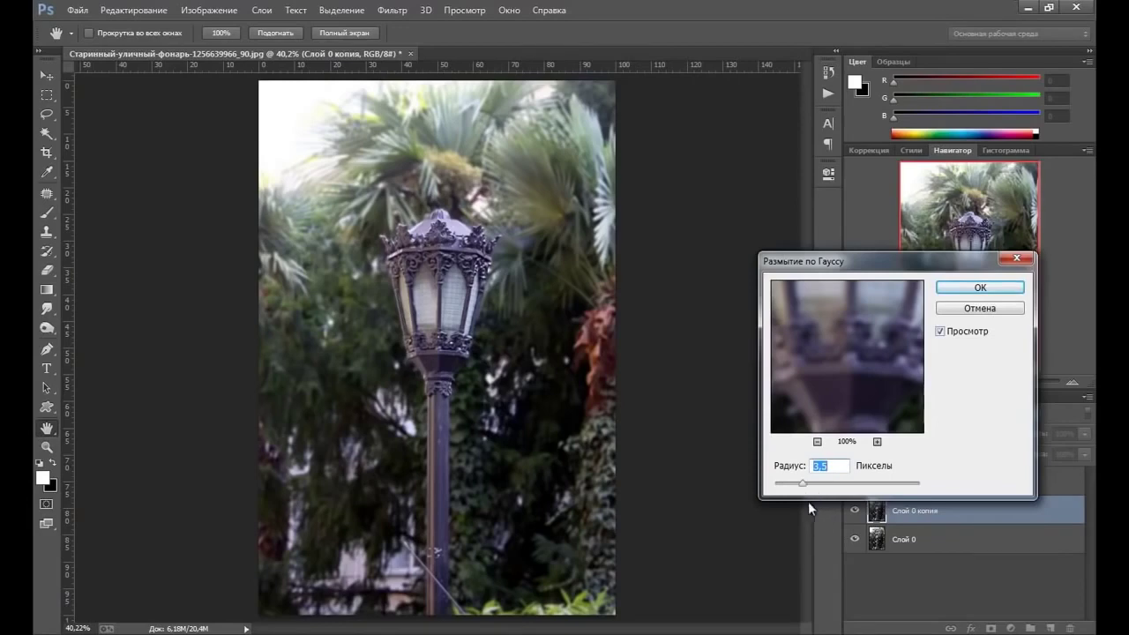
pyautogui.moveTo(805, 485); pyautogui.dragTo(829, 487)
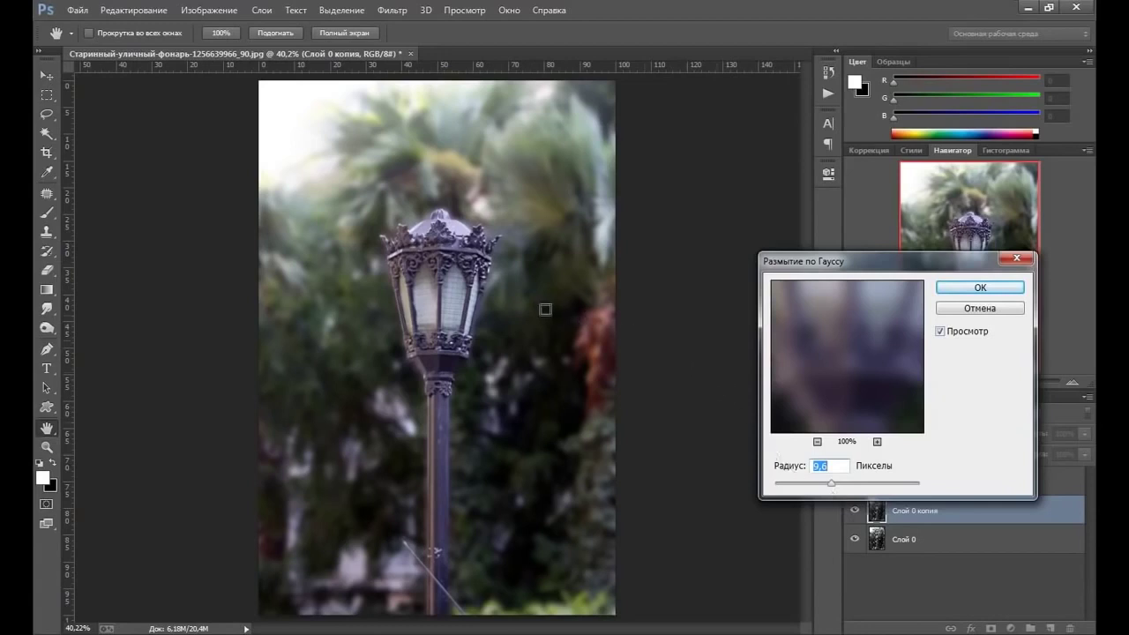
pyautogui.moveTo(832, 487); pyautogui.dragTo(819, 485)
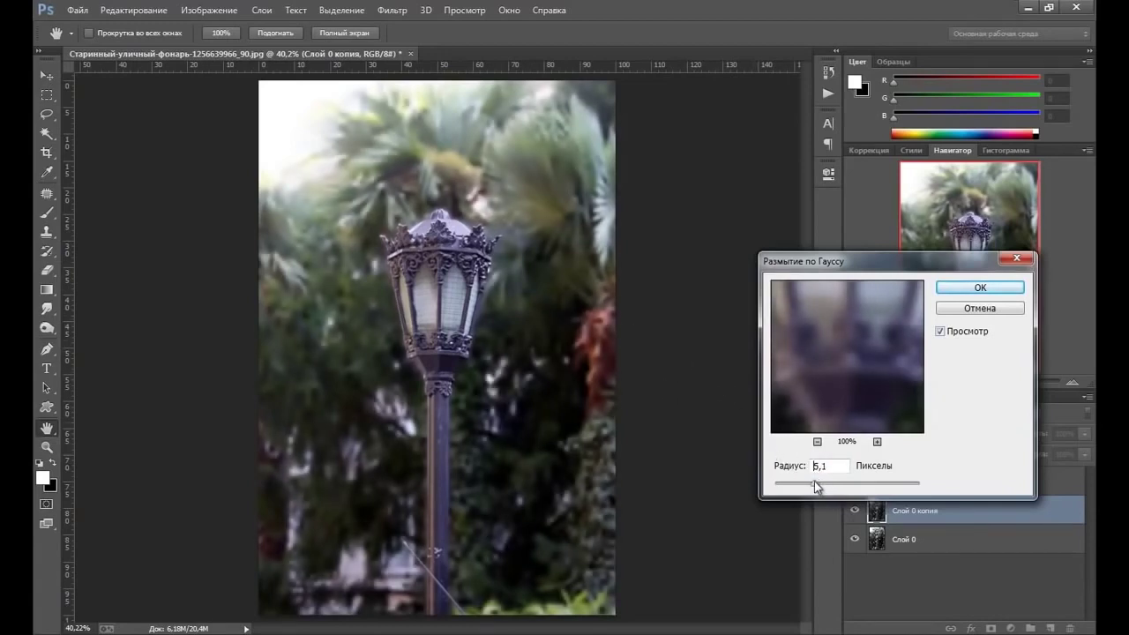
pyautogui.moveTo(812, 483); pyautogui.dragTo(809, 484)
pyautogui.click(977, 288)
pyautogui.press('z')
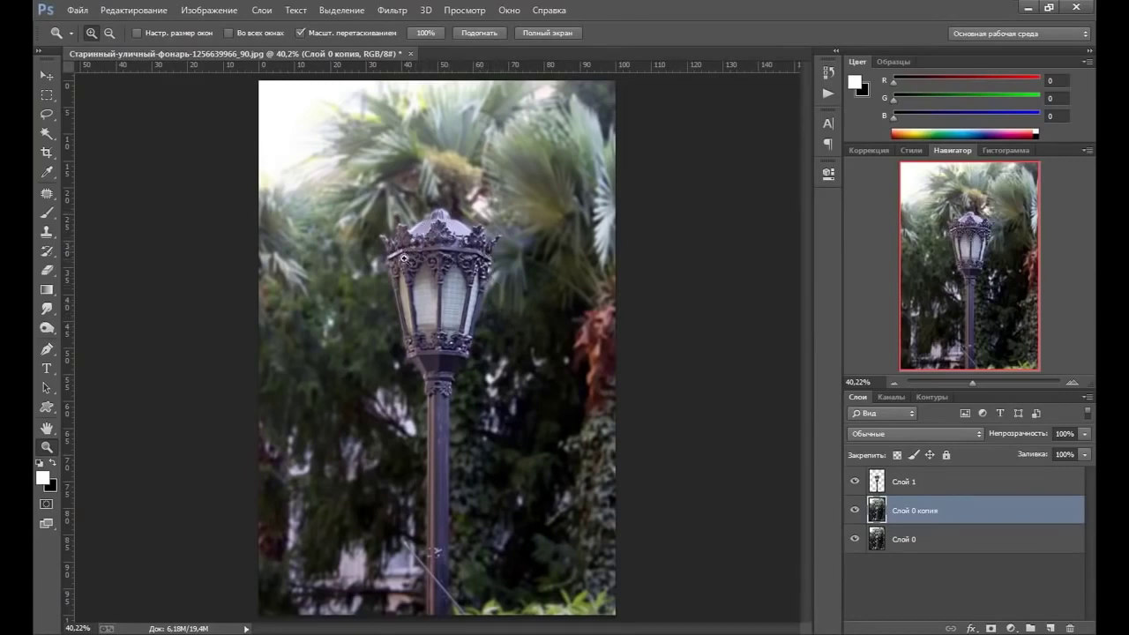
# Zoom in on the lantern crown to 100% and pick the Smudge tool.
pyautogui.click(405, 256)
pyautogui.click(405, 256)
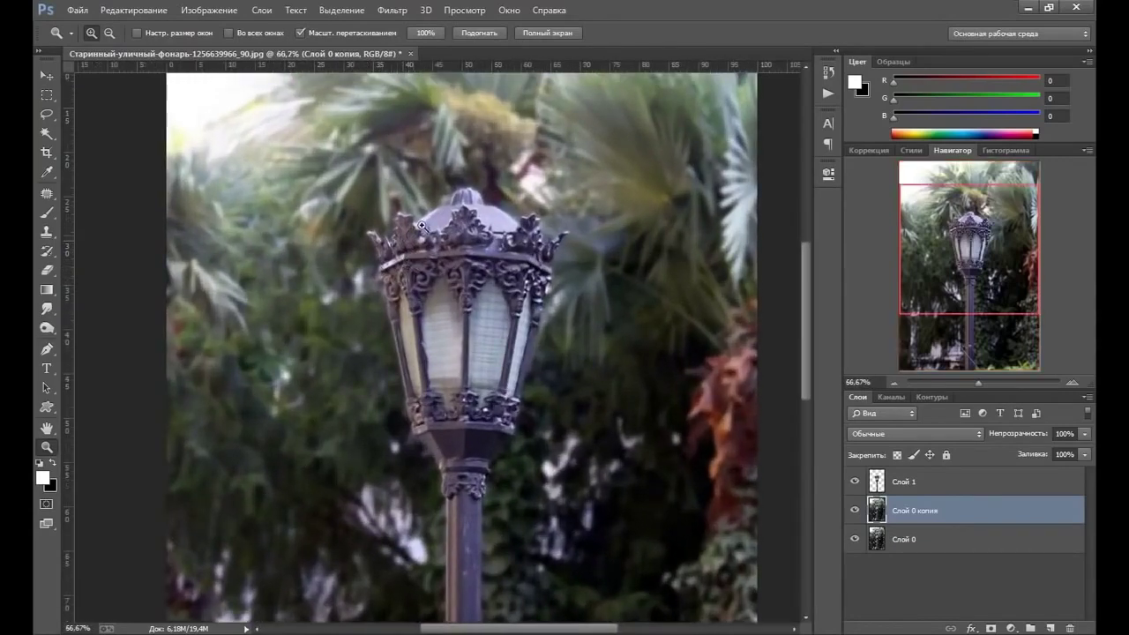
pyautogui.click(416, 253)
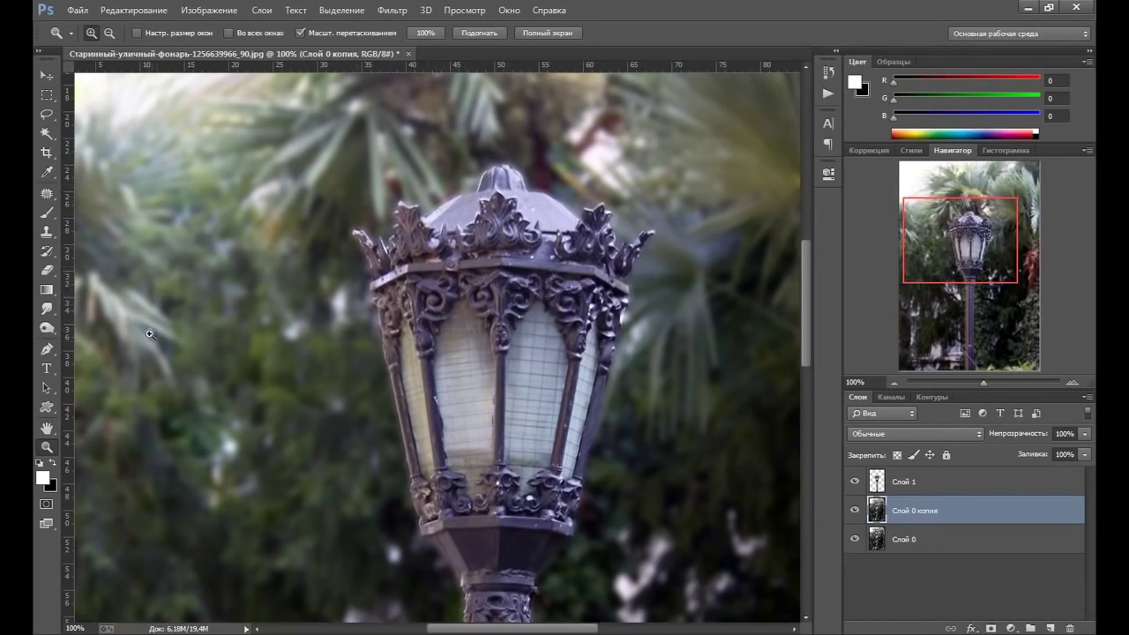
pyautogui.click(49, 308)
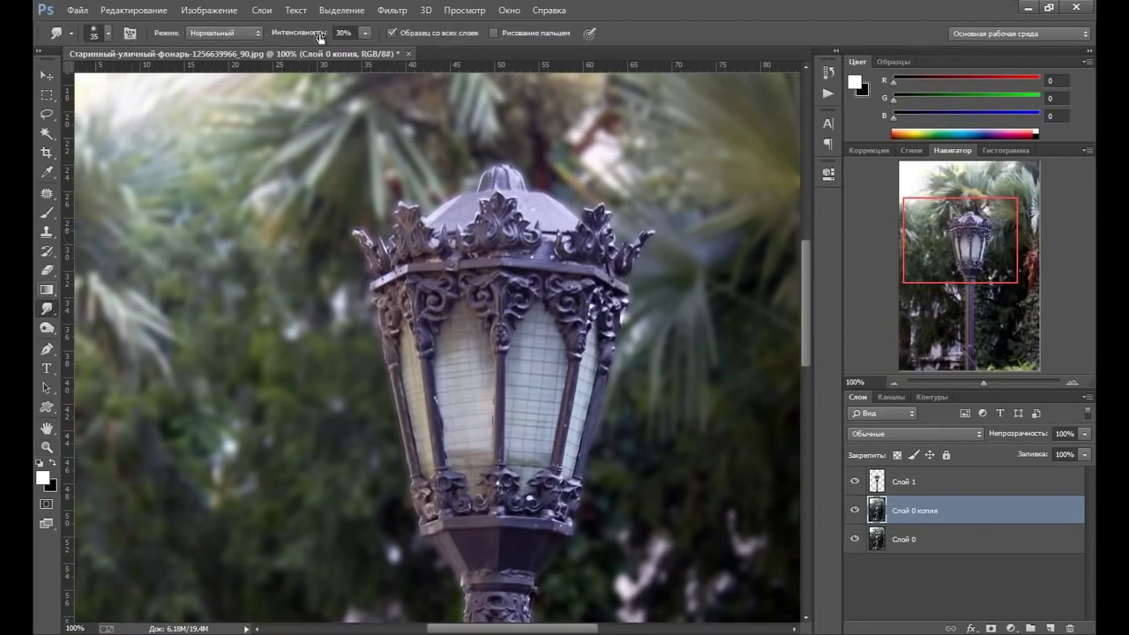
# Set the Smudge tool to 20% strength with a soft 35-pixel brush.
pyautogui.click(363, 33)
pyautogui.moveTo(357, 46); pyautogui.dragTo(356, 46)
pyautogui.click(602, 18)
pyautogui.click(105, 34)
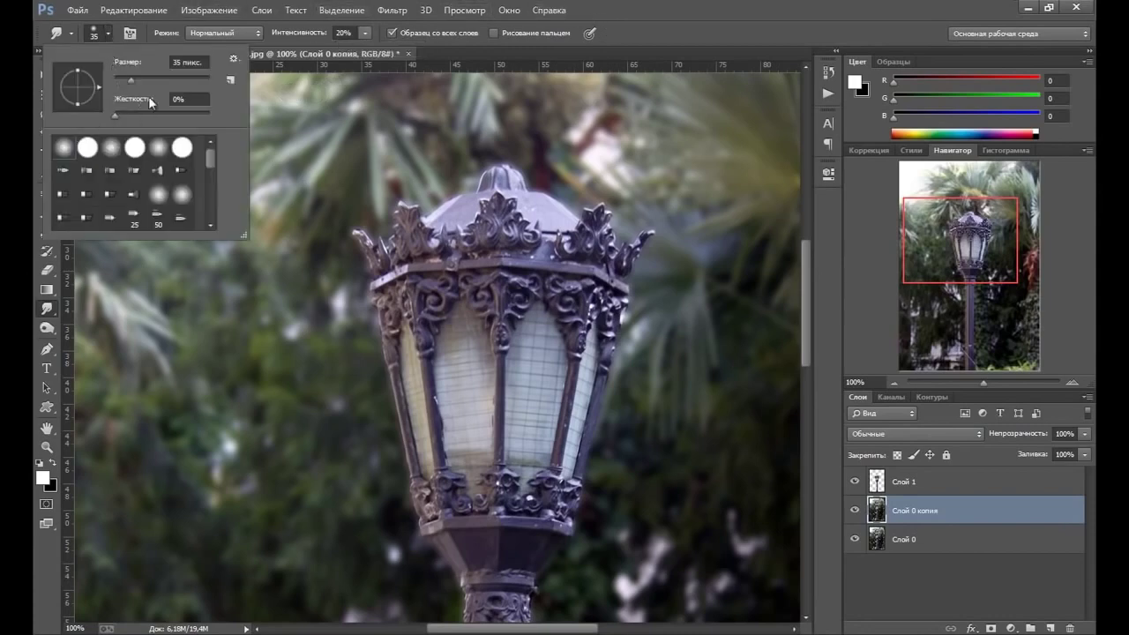
pyautogui.click(622, 20)
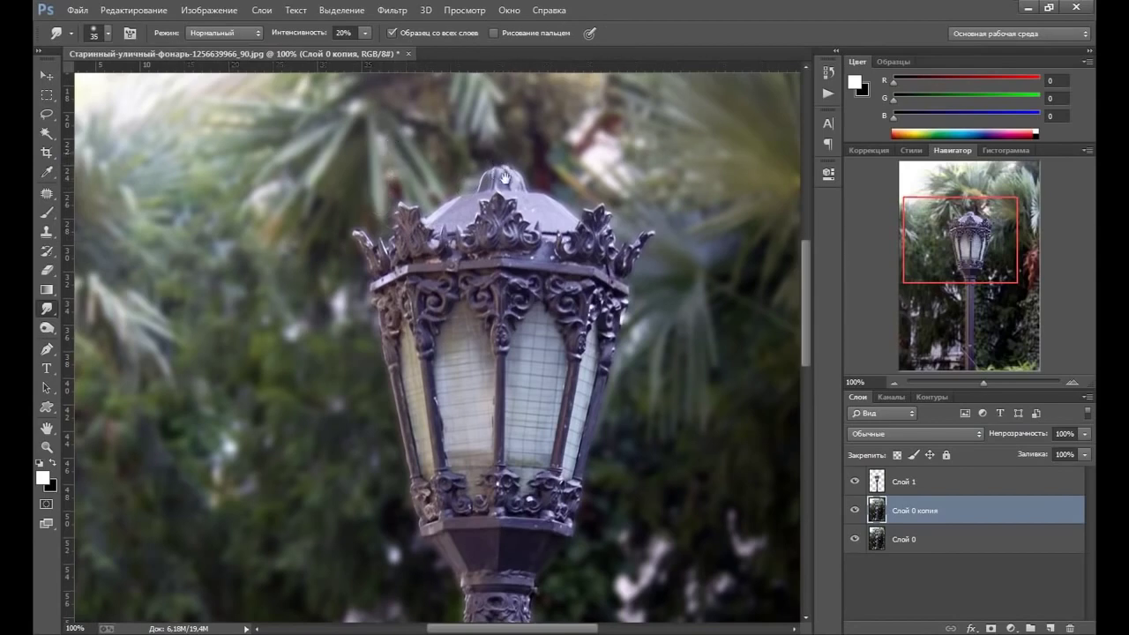
pyautogui.moveTo(501, 161); pyautogui.dragTo(494, 232)
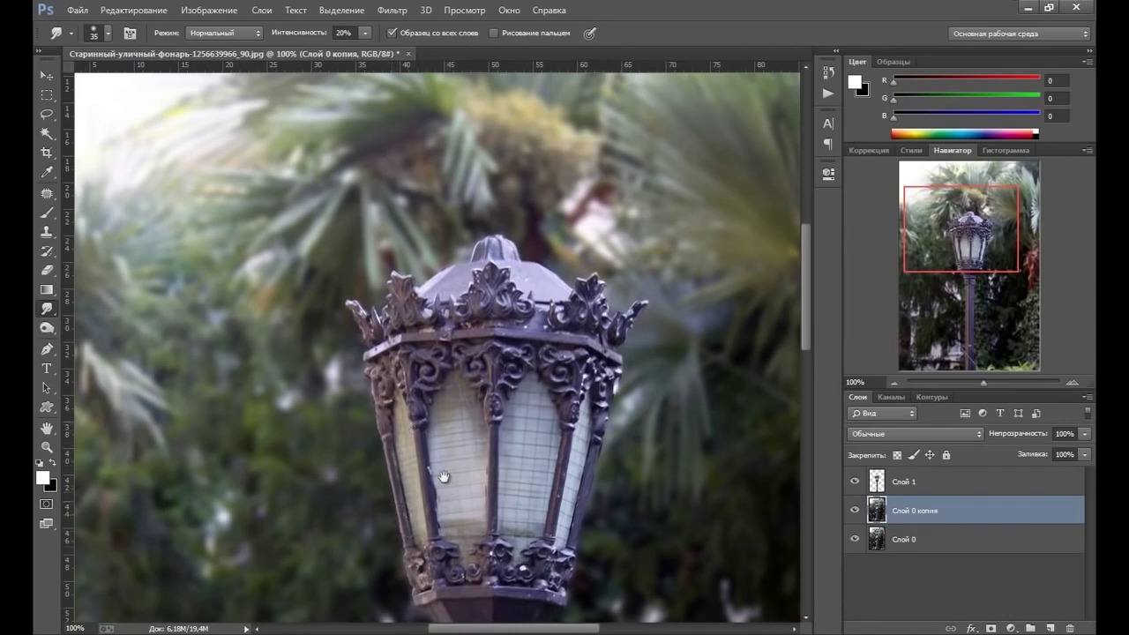
# Smudge the halo on the lantern's lower edges, the pole's top ornament and right edge.
pyautogui.moveTo(441, 473); pyautogui.dragTo(421, 403)
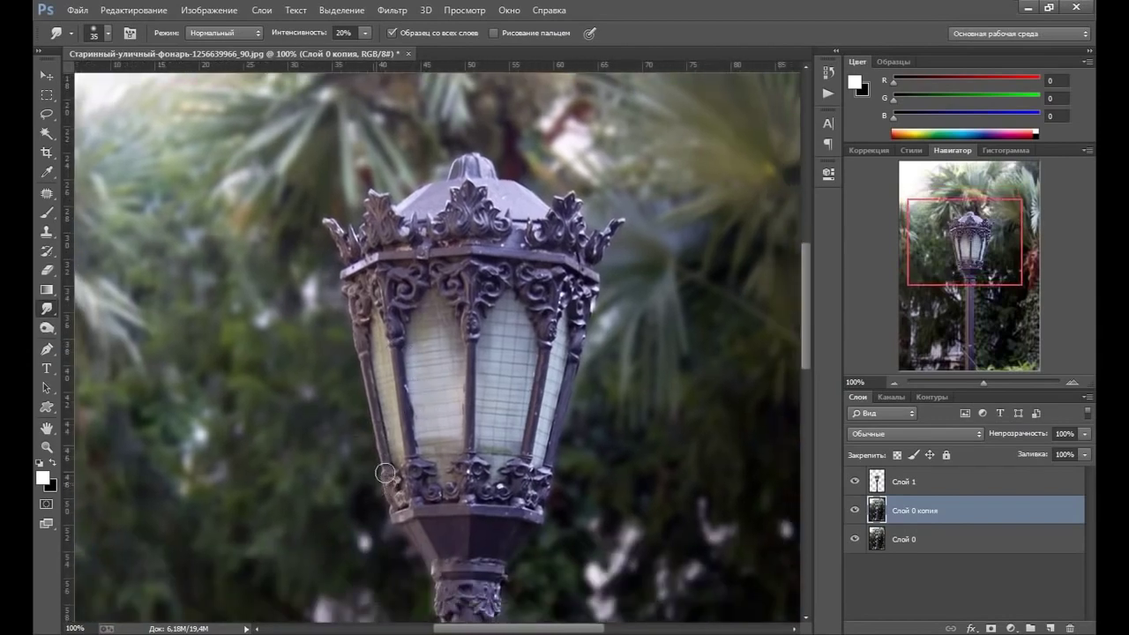
pyautogui.moveTo(392, 512)
pyautogui.mouseDown()
pyautogui.moveTo(388, 531)
pyautogui.moveTo(417, 537)
pyautogui.moveTo(422, 571)
pyautogui.mouseUp()
pyautogui.moveTo(499, 562)
pyautogui.mouseDown()
pyautogui.moveTo(517, 589)
pyautogui.moveTo(512, 557)
pyautogui.moveTo(557, 506)
pyautogui.moveTo(555, 450)
pyautogui.moveTo(593, 391)
pyautogui.moveTo(581, 387)
pyautogui.mouseUp()
pyautogui.moveTo(503, 408); pyautogui.dragTo(486, 256)
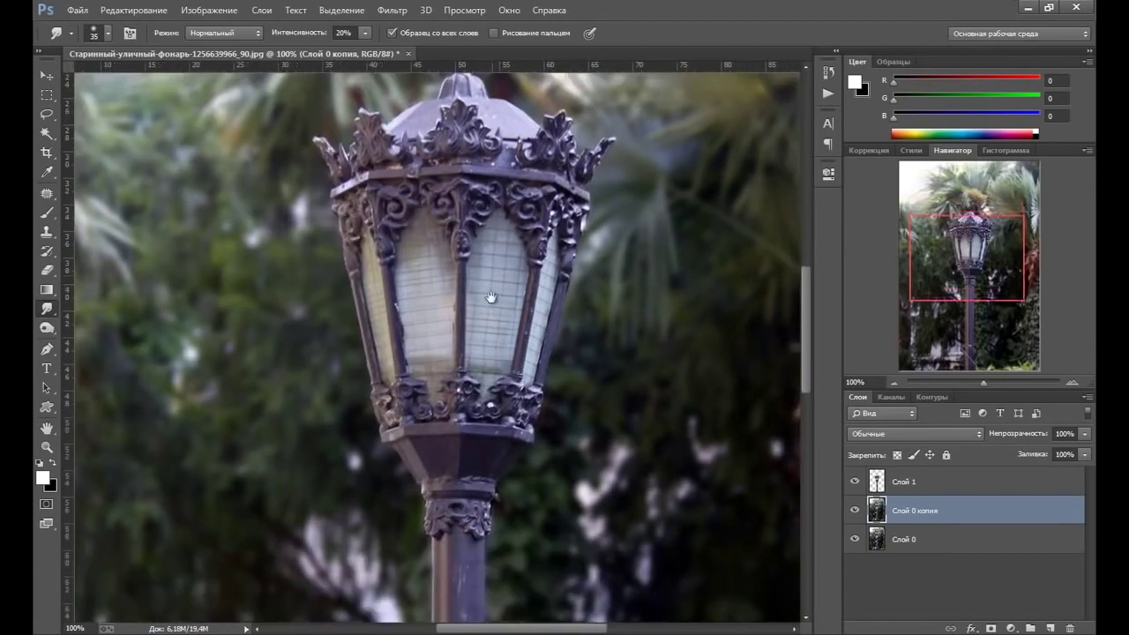
pyautogui.moveTo(413, 471)
pyautogui.mouseDown()
pyautogui.moveTo(403, 398)
pyautogui.moveTo(421, 487)
pyautogui.moveTo(403, 520)
pyautogui.moveTo(421, 569)
pyautogui.moveTo(411, 608)
pyautogui.mouseUp()
pyautogui.moveTo(479, 489); pyautogui.dragTo(469, 533)
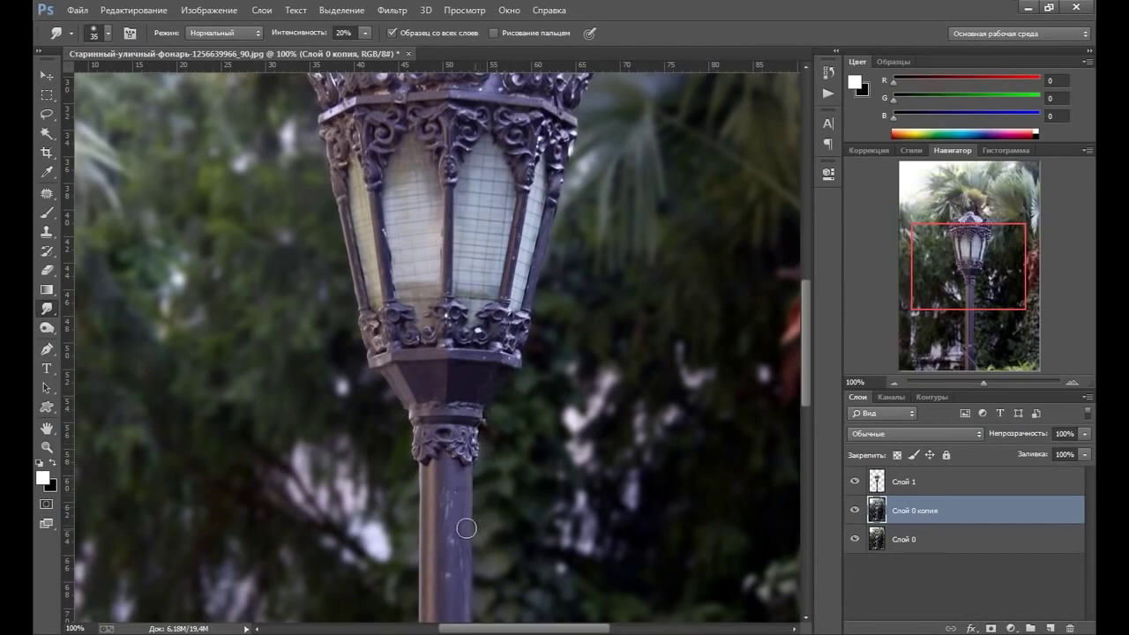
pyautogui.moveTo(486, 407); pyautogui.dragTo(450, 302)
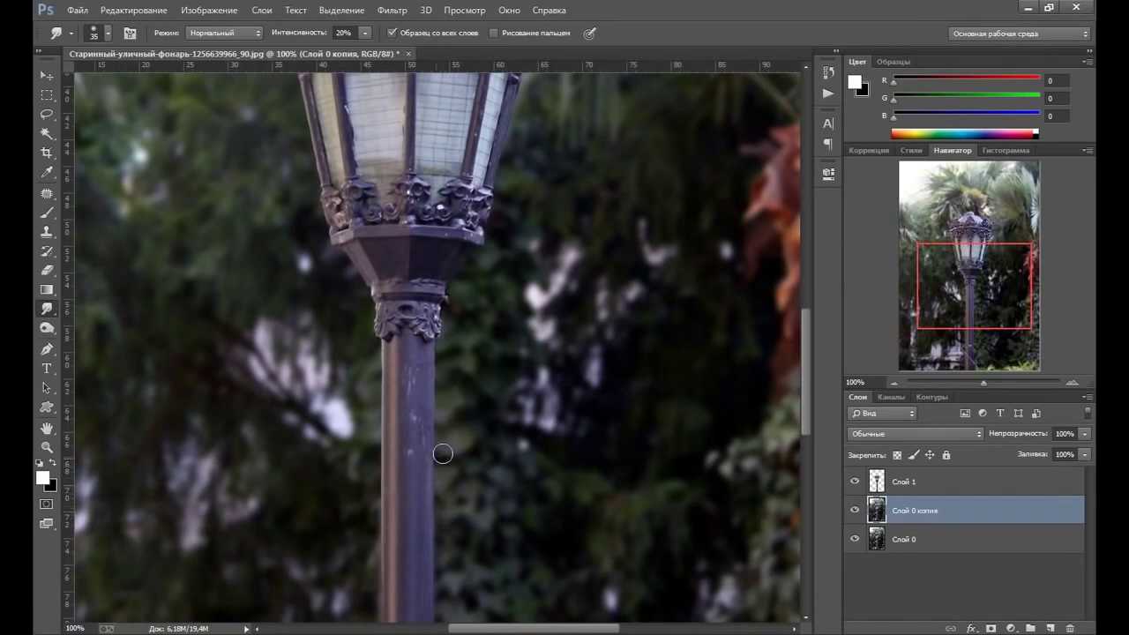
# Scroll and pan the view down to the lower pole and its base.
pyautogui.scroll(-5, 431, 414)
pyautogui.hscroll(2, 438, 396)
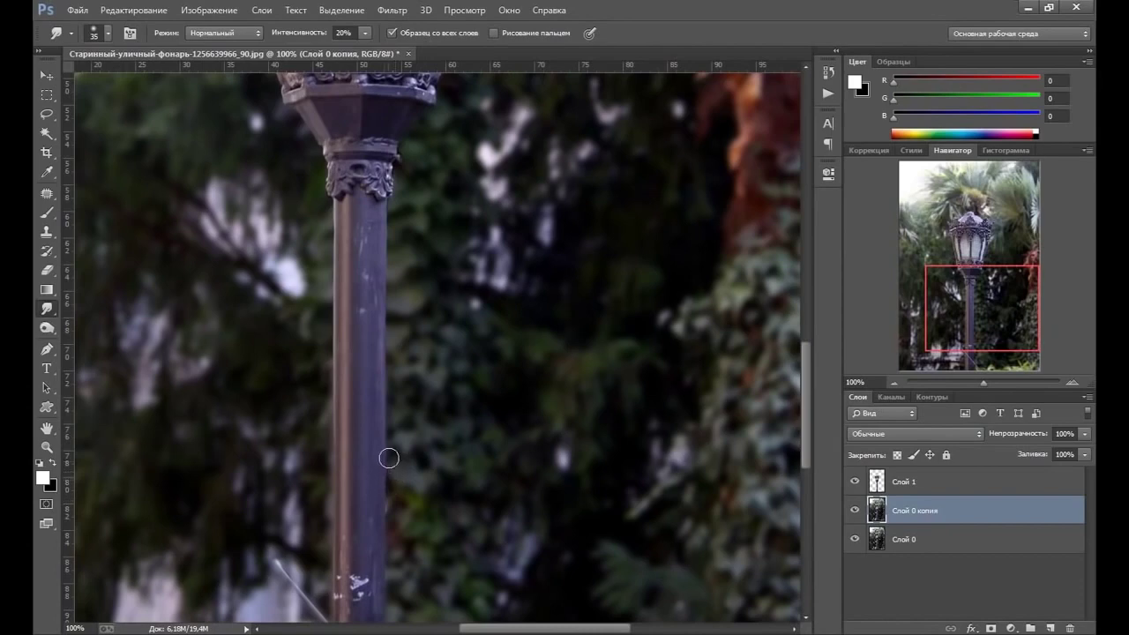
pyautogui.hscroll(1, 388, 446)
pyautogui.hscroll(1, 374, 424)
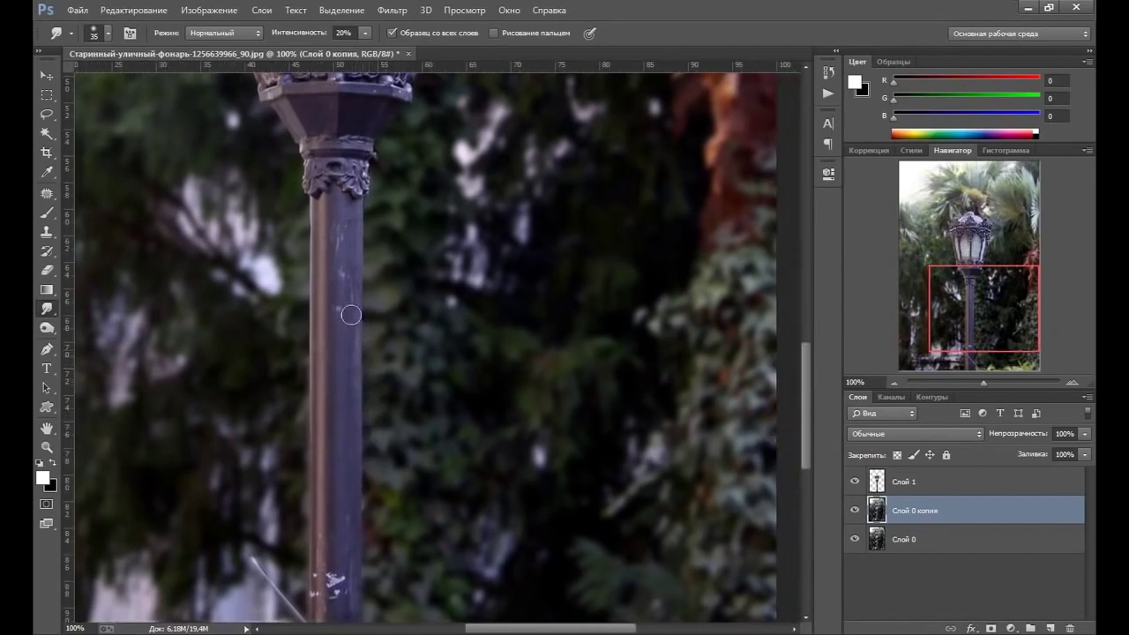
pyautogui.hscroll(2, 322, 370)
pyautogui.scroll(-1, 318, 388)
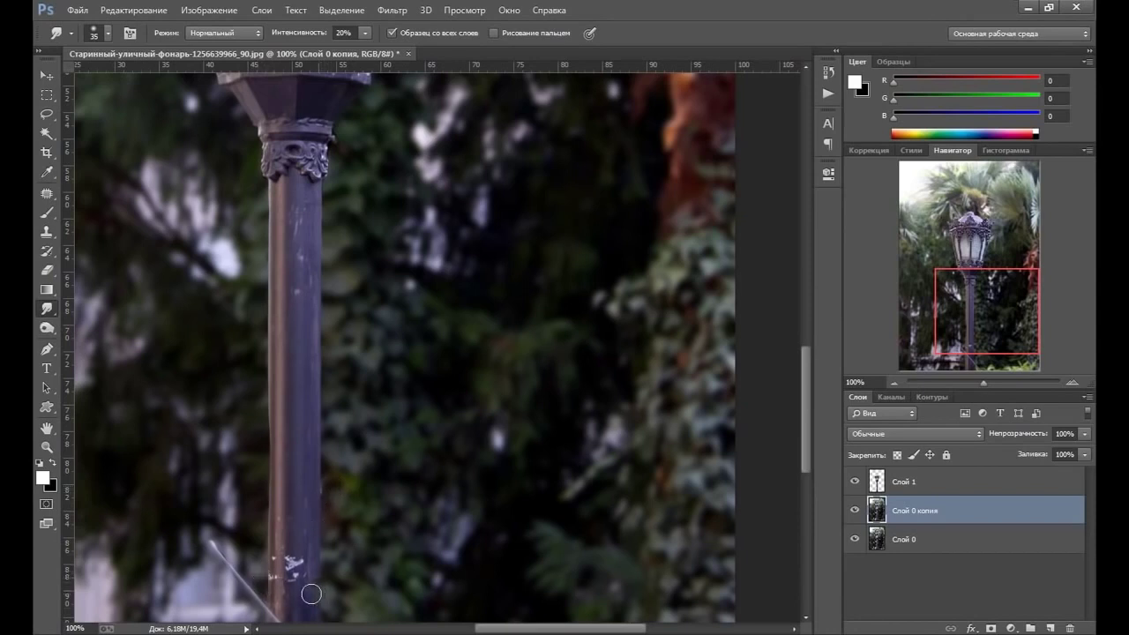
pyautogui.moveTo(249, 502); pyautogui.dragTo(250, 440)
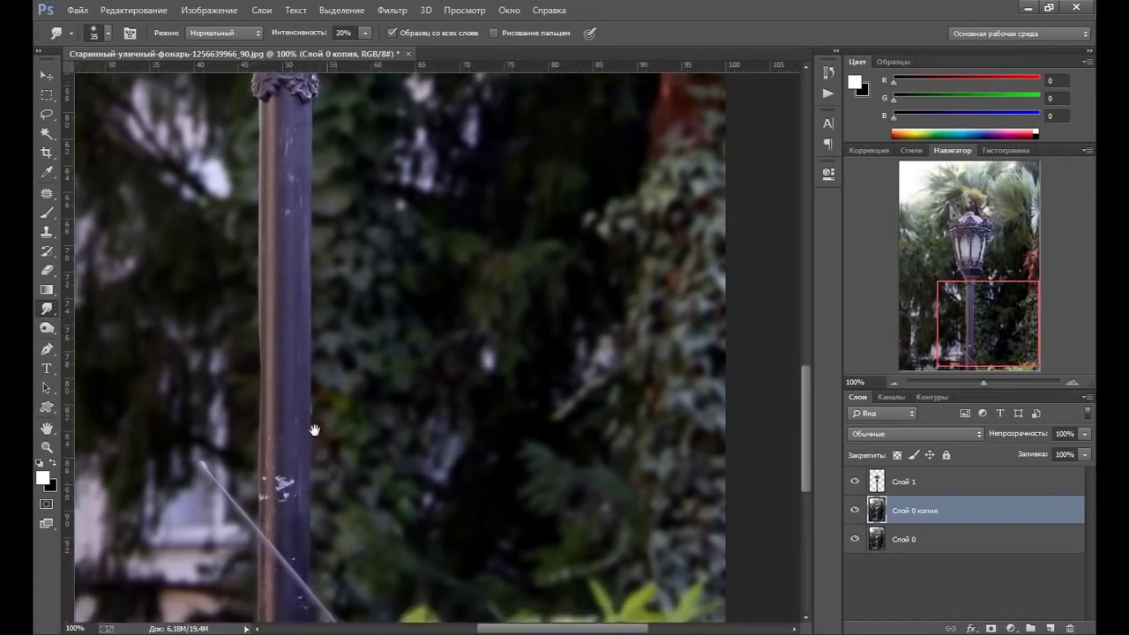
pyautogui.moveTo(285, 503); pyautogui.dragTo(265, 433)
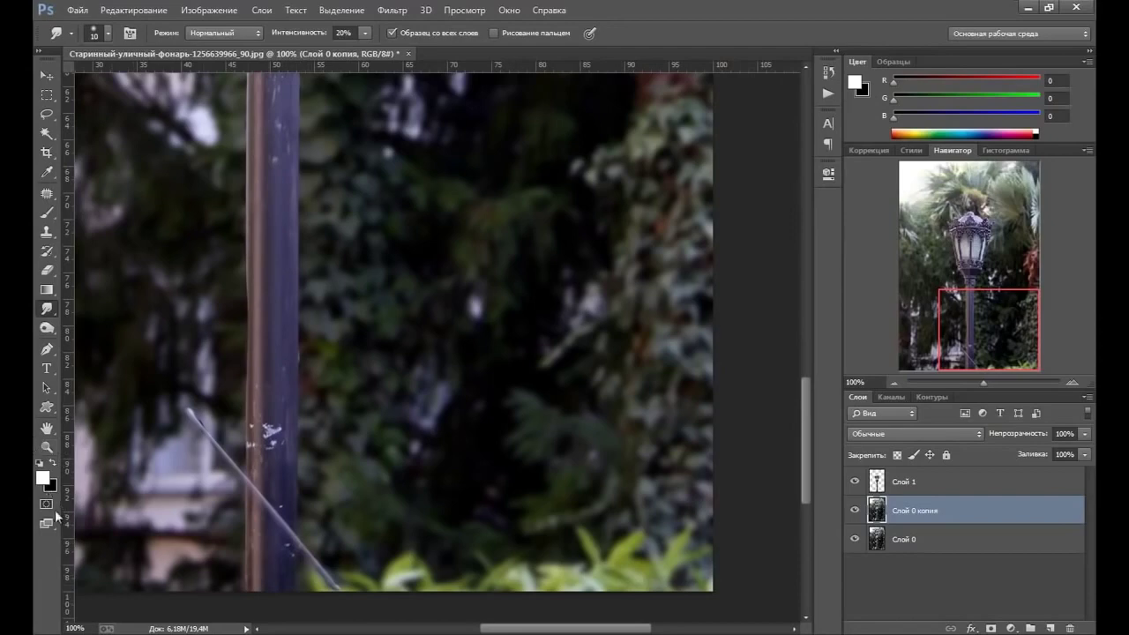
# Fit the image on screen and group Слой 1 with Слой 0 копия into Группа 1.
pyautogui.click(47, 447)
pyautogui.rightClick(294, 346)
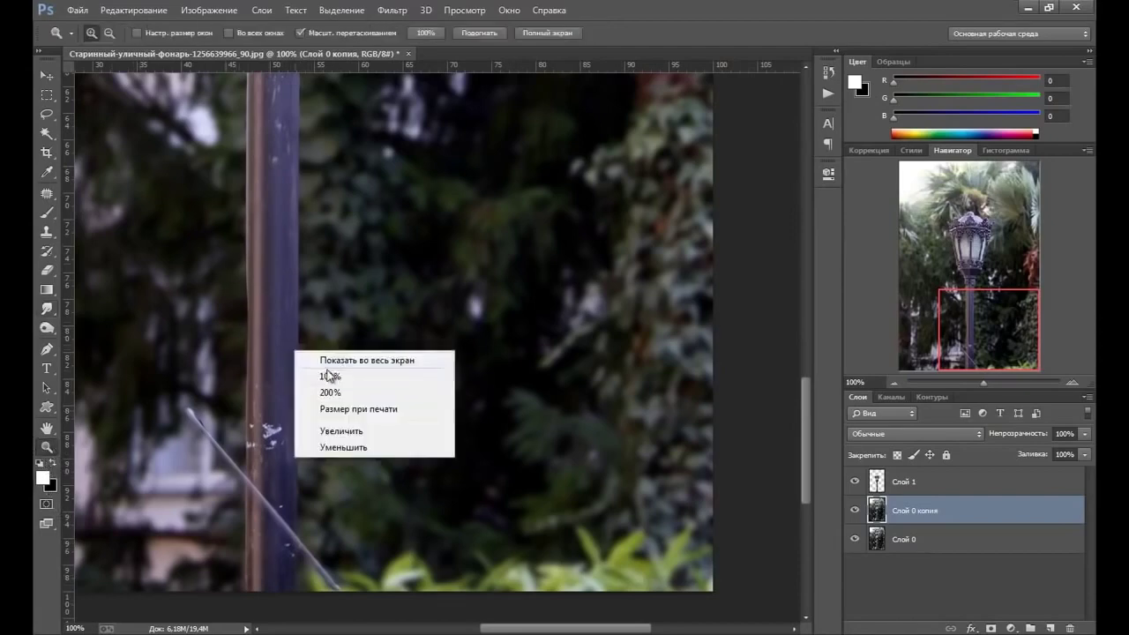
pyautogui.click(340, 360)
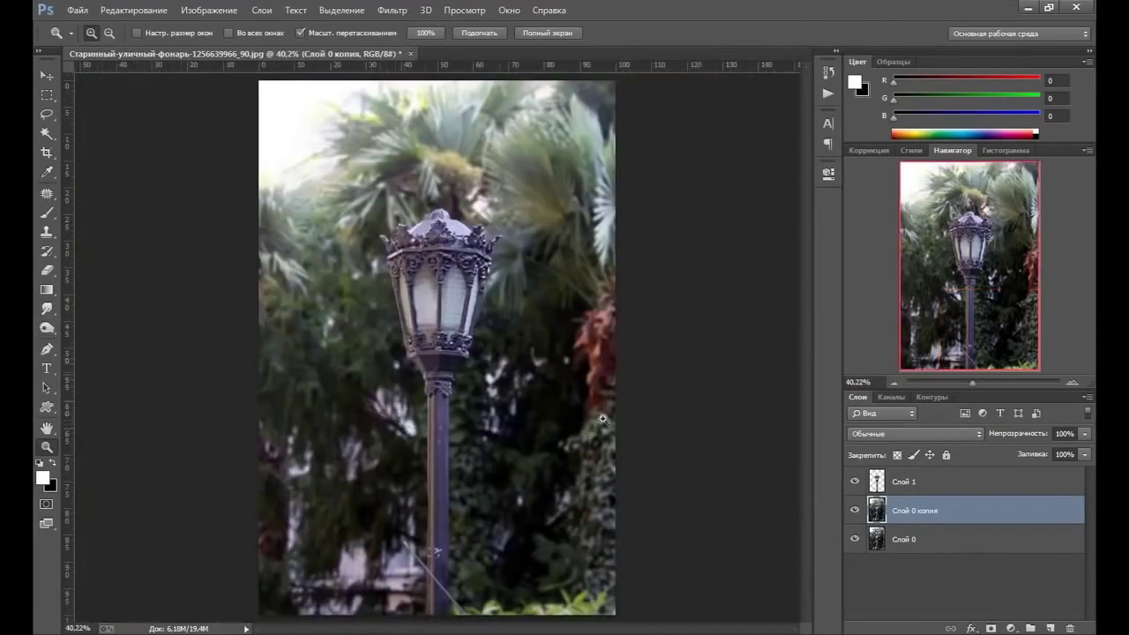
pyautogui.keyDown('shift'); pyautogui.click(926, 483); pyautogui.keyUp('shift')
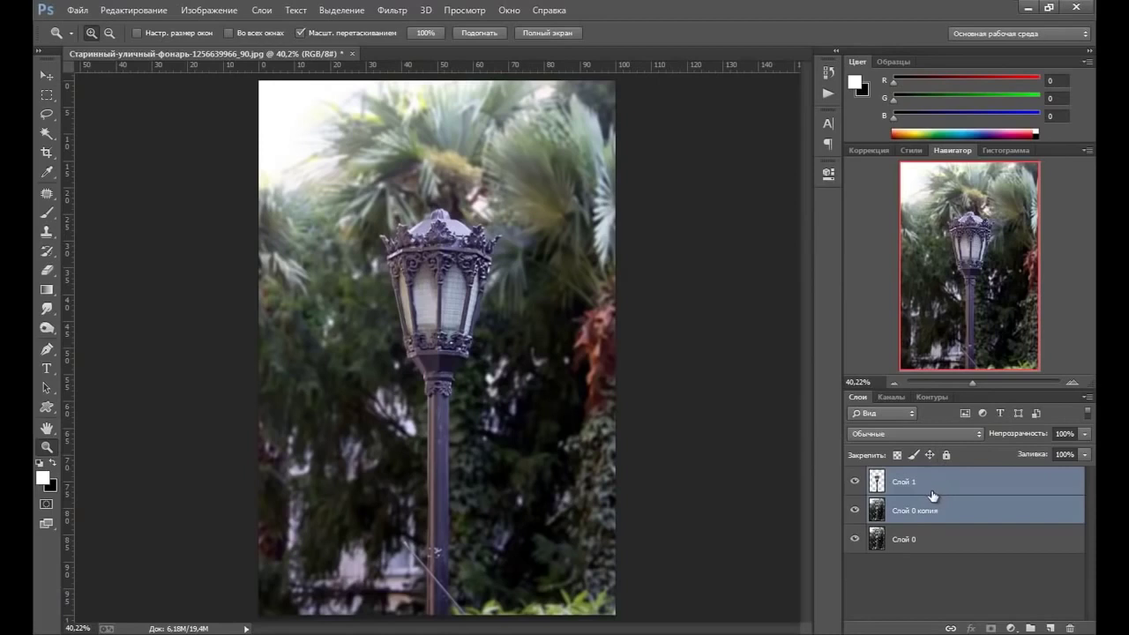
pyautogui.hotkey('ctrl', 'g')
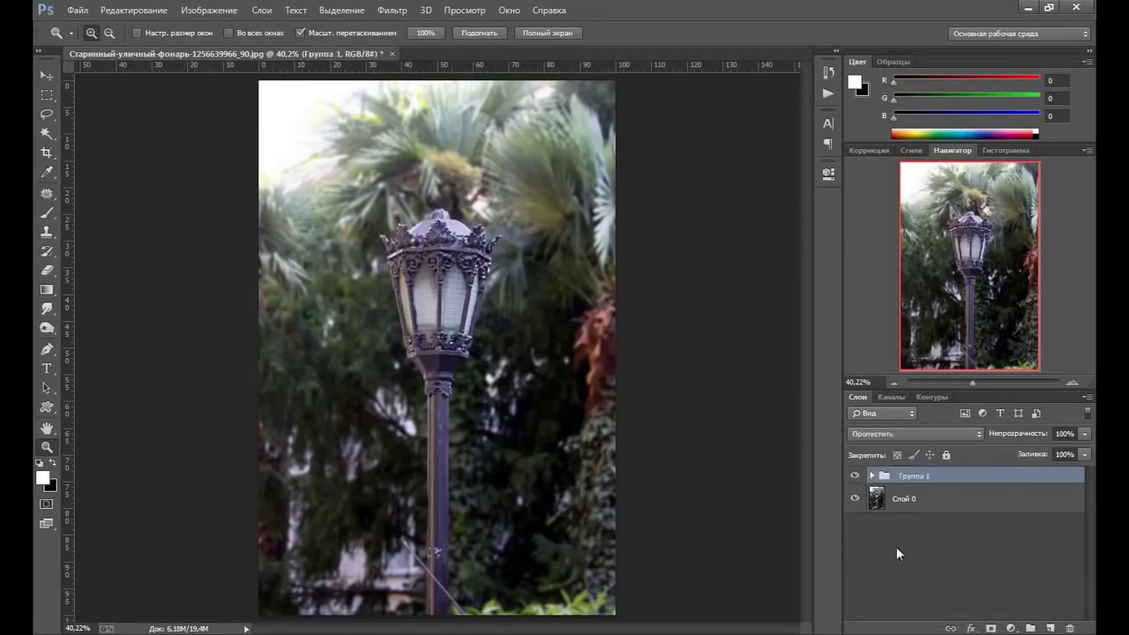
# Toggle Группа 1's visibility to compare before and after, leaving it visible.
pyautogui.click(855, 476)
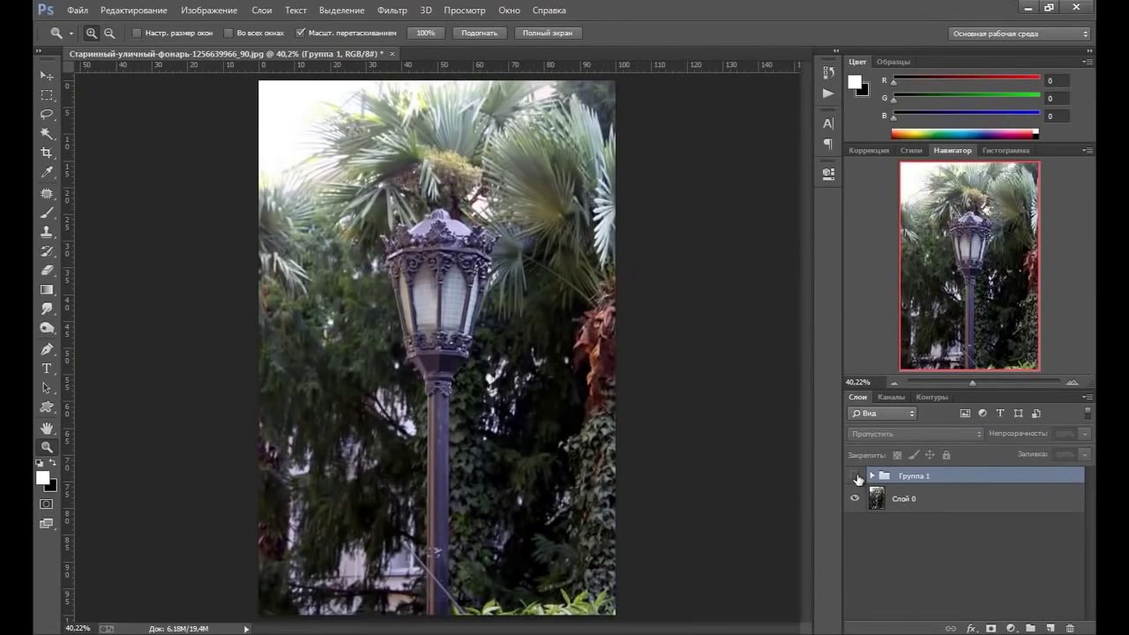
pyautogui.click(855, 476)
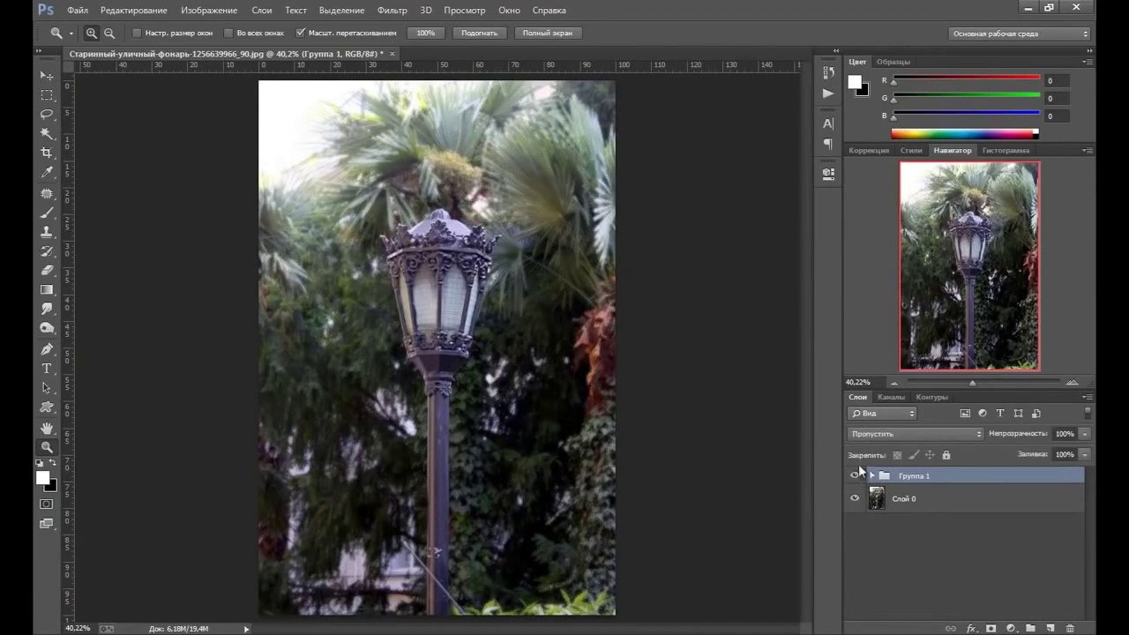
pyautogui.click(854, 476)
pyautogui.click(853, 476)
pyautogui.click(853, 476)
pyautogui.click(853, 477)
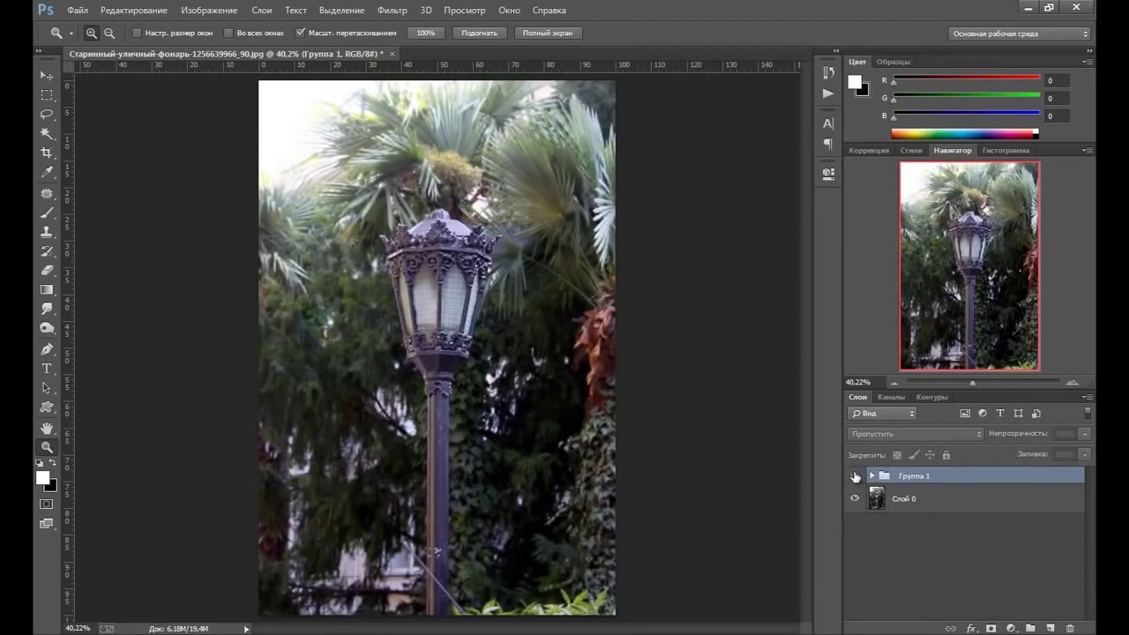
pyautogui.click(854, 477)
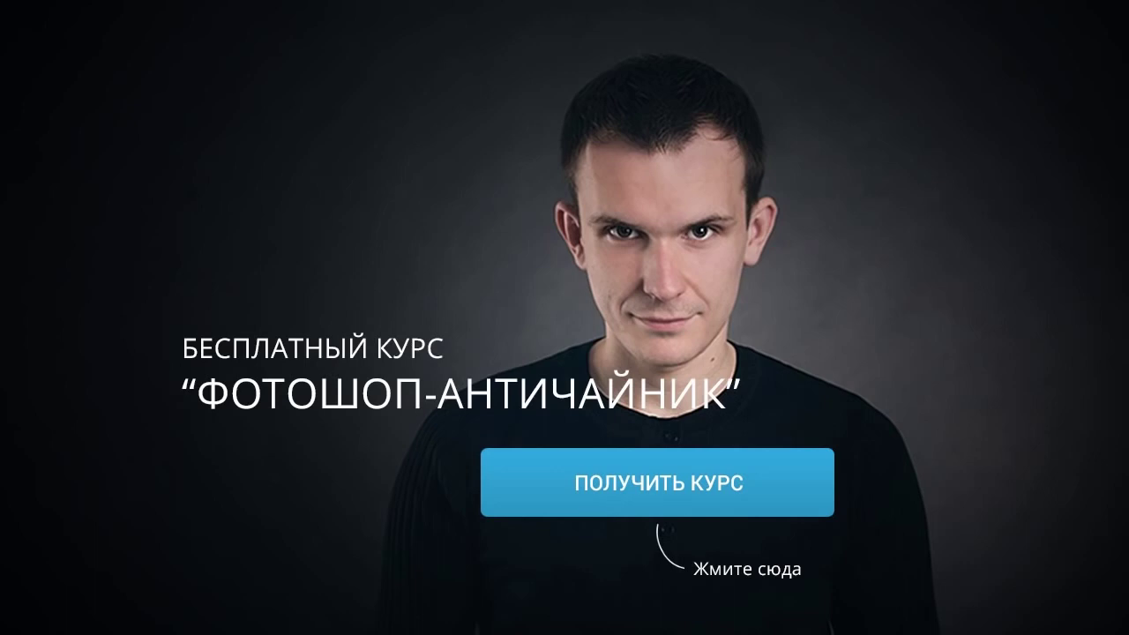